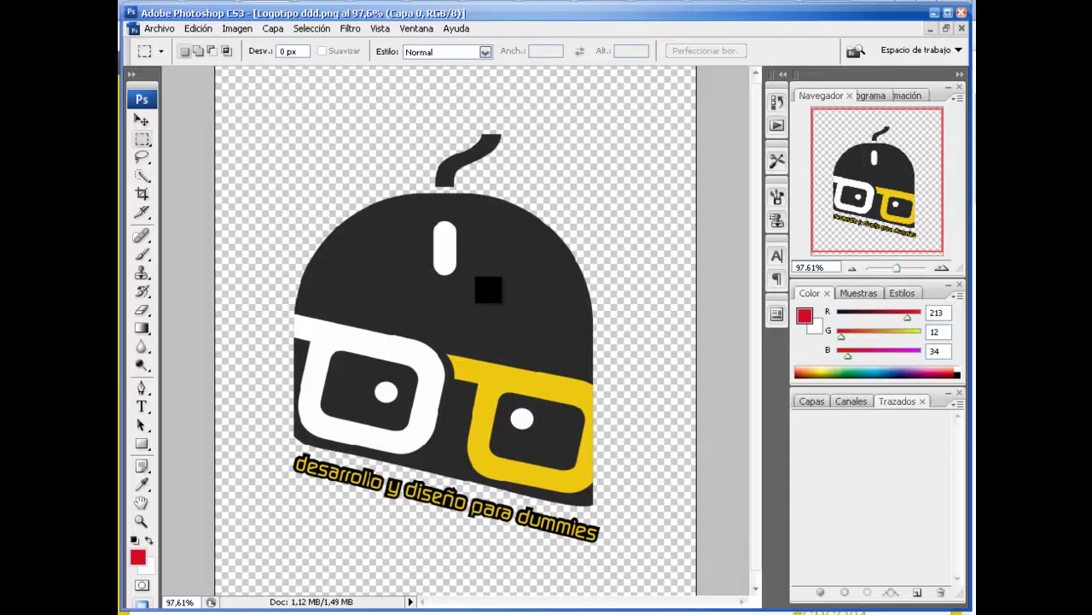
Quick-select the dark mouse body and the strip between the frames with a 34 px brush
alt+scroll(488, 290, up, 1)
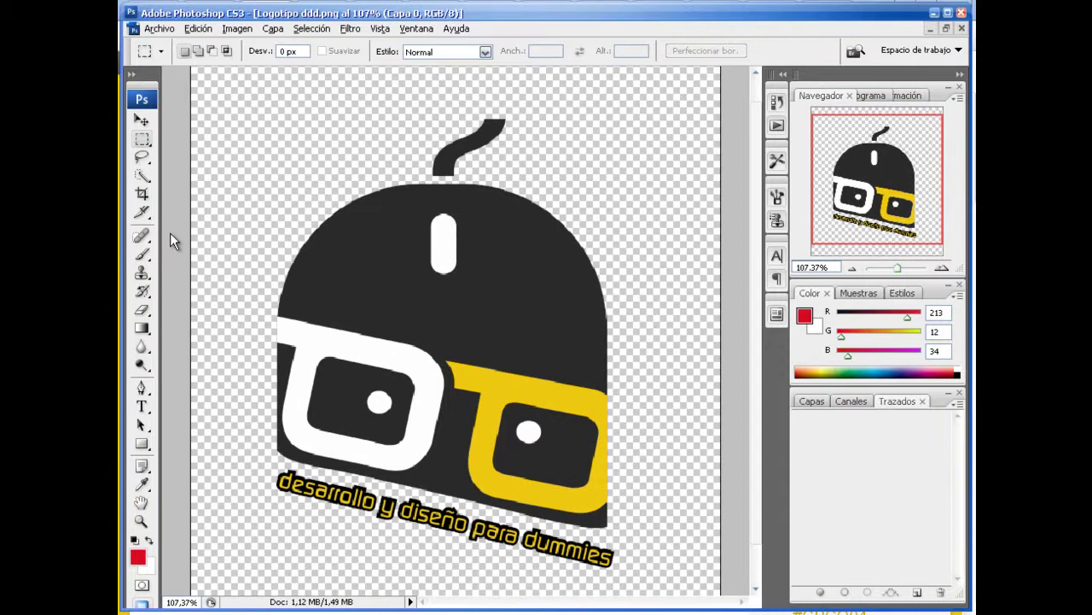
click(143, 181)
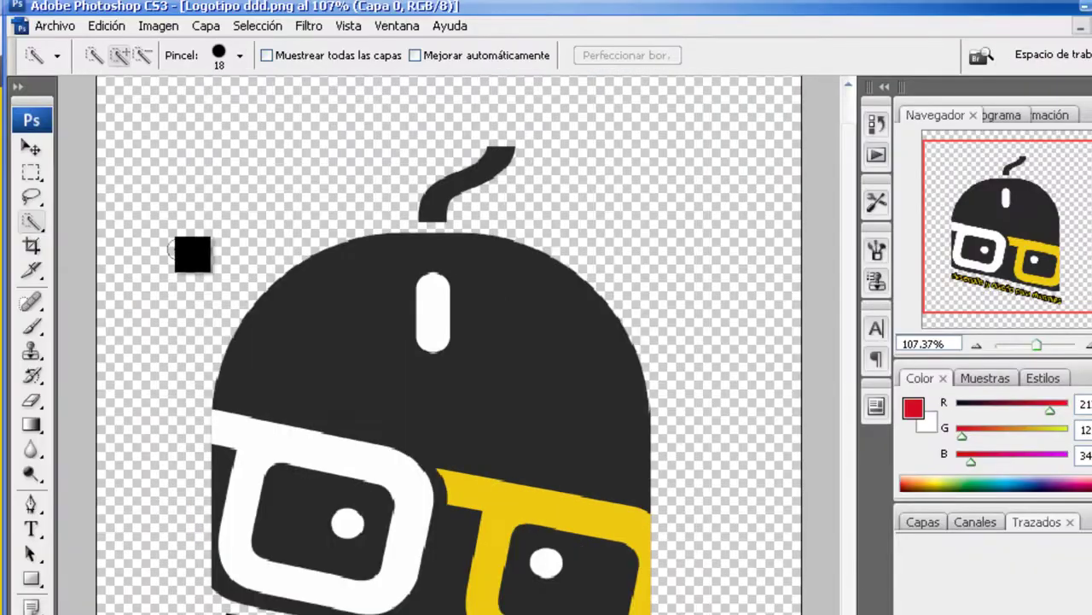
click(240, 56)
drag(150, 113, 156, 113)
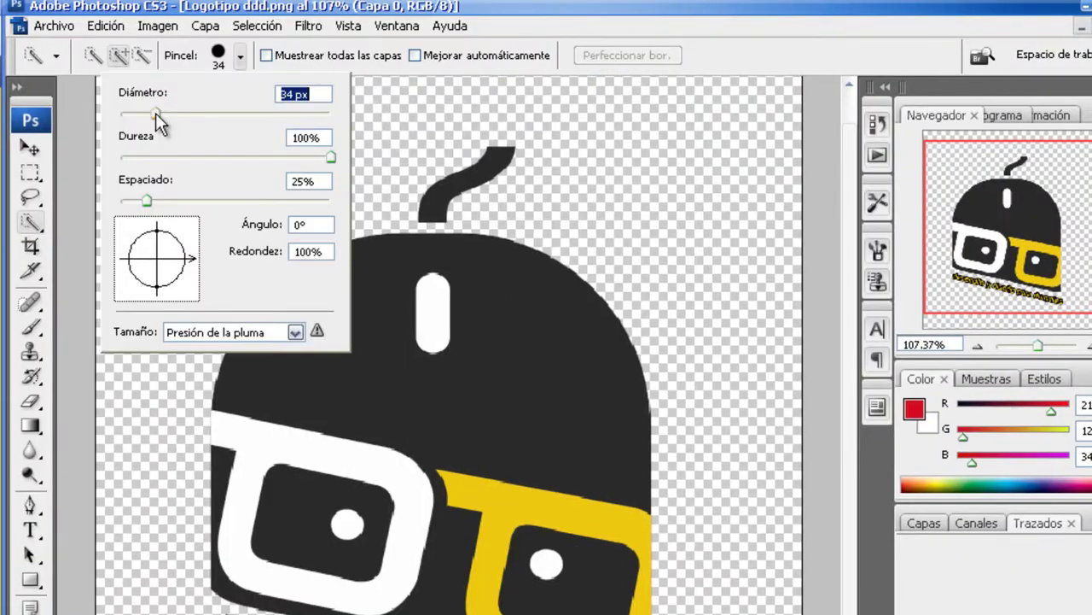
click(534, 394)
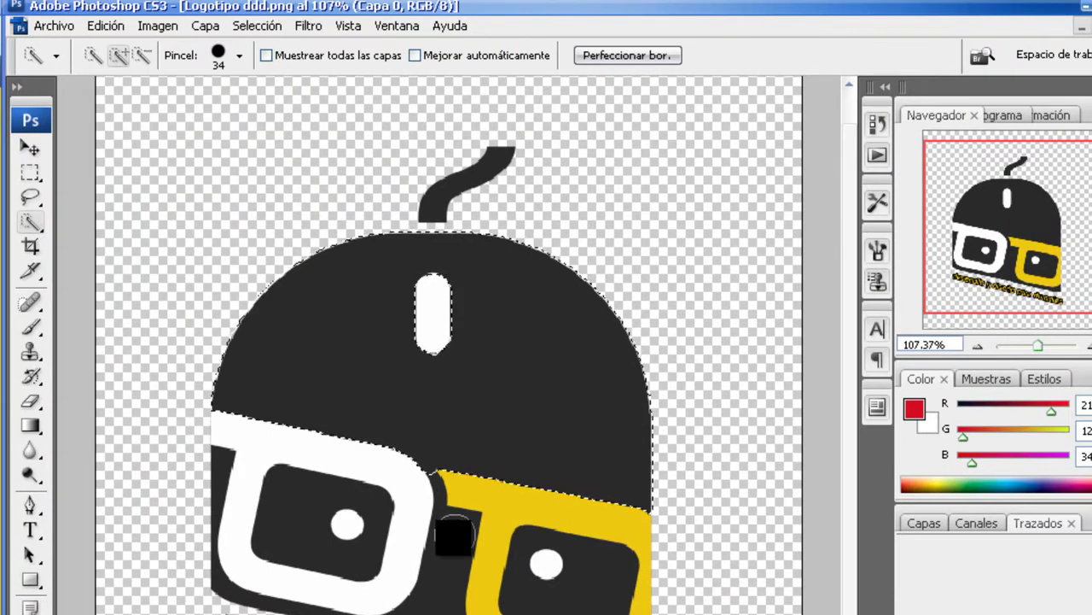
drag(455, 524, 455, 536)
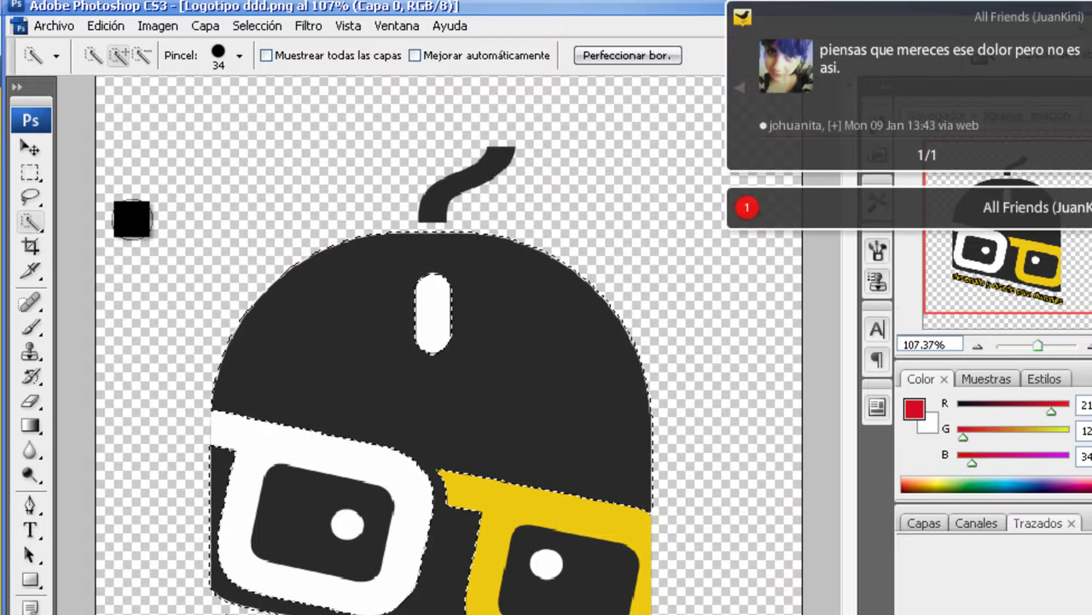
Convert the mouse selection into a work path with 1,0 pixel tolerance
right_click(354, 347)
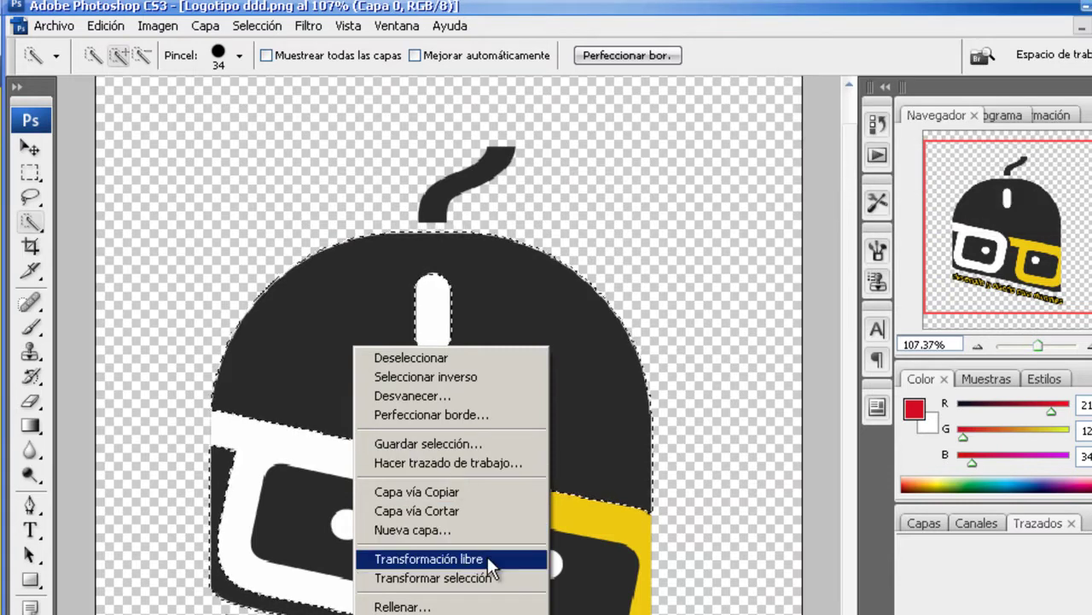
click(498, 466)
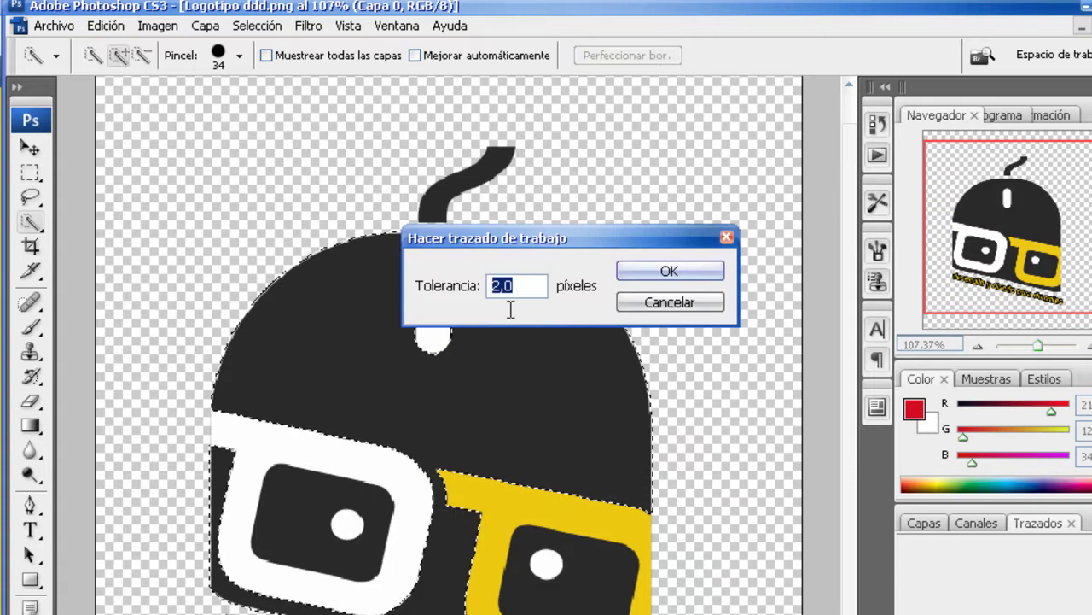
click(501, 287)
drag(502, 287, 496, 286)
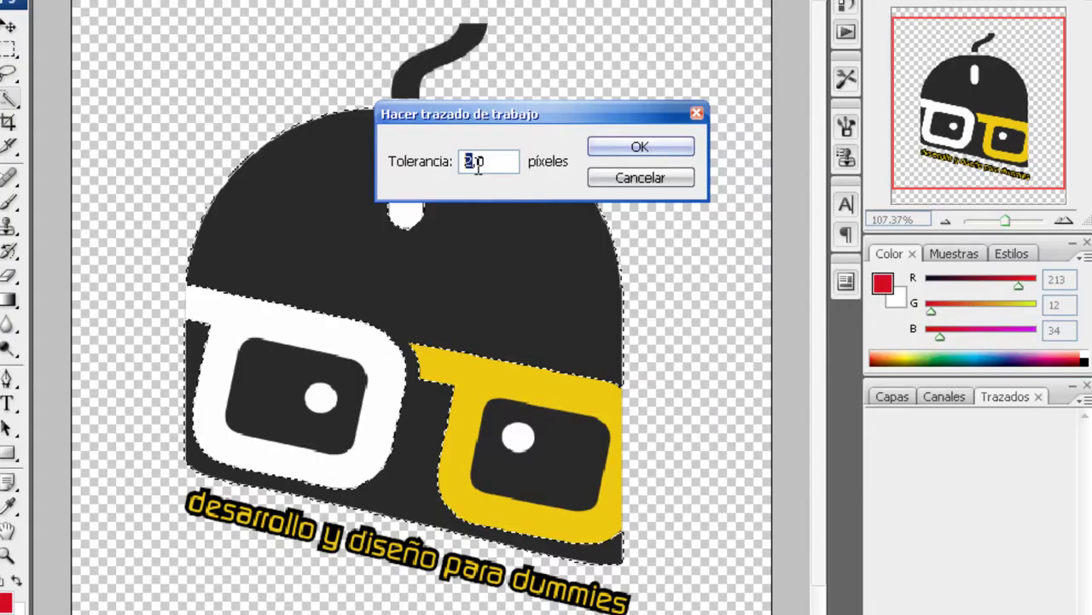
text(1)
click(641, 147)
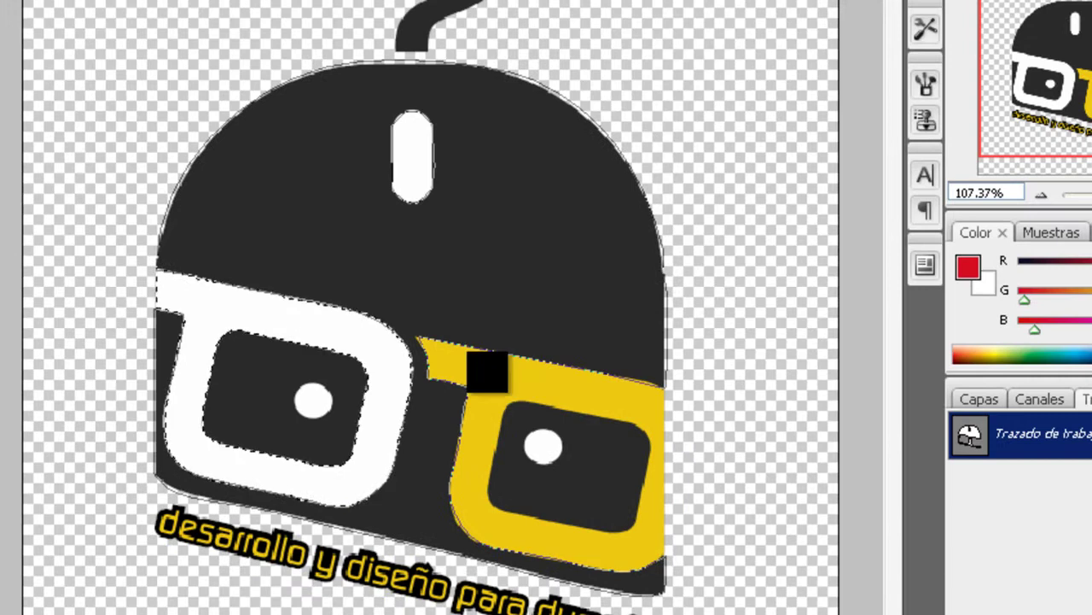
Add the yellow glasses frame, make a new work path from it, and deselect
click(563, 556)
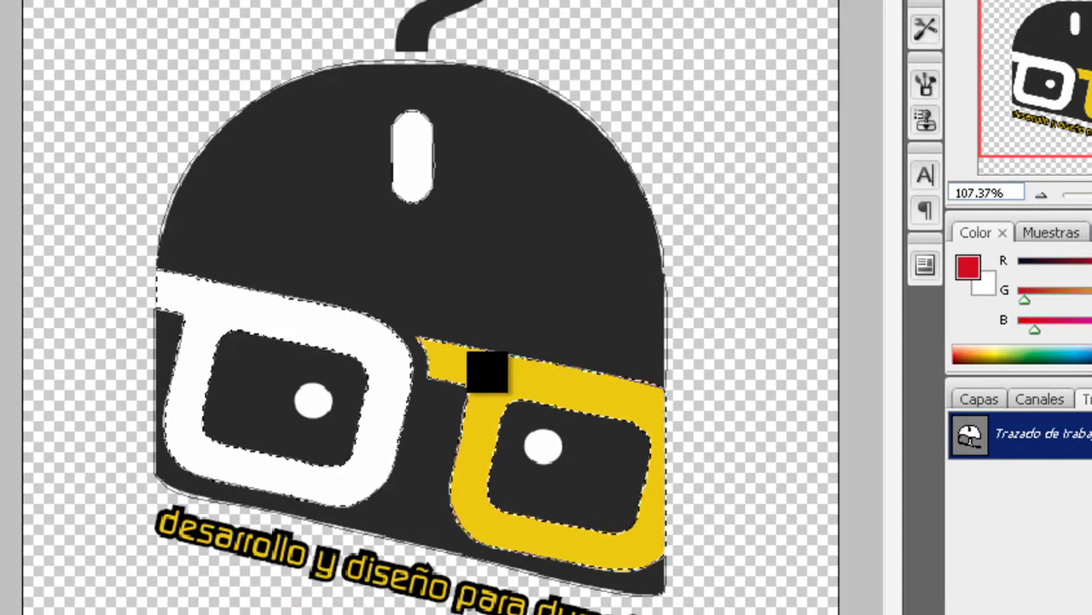
right_click(486, 372)
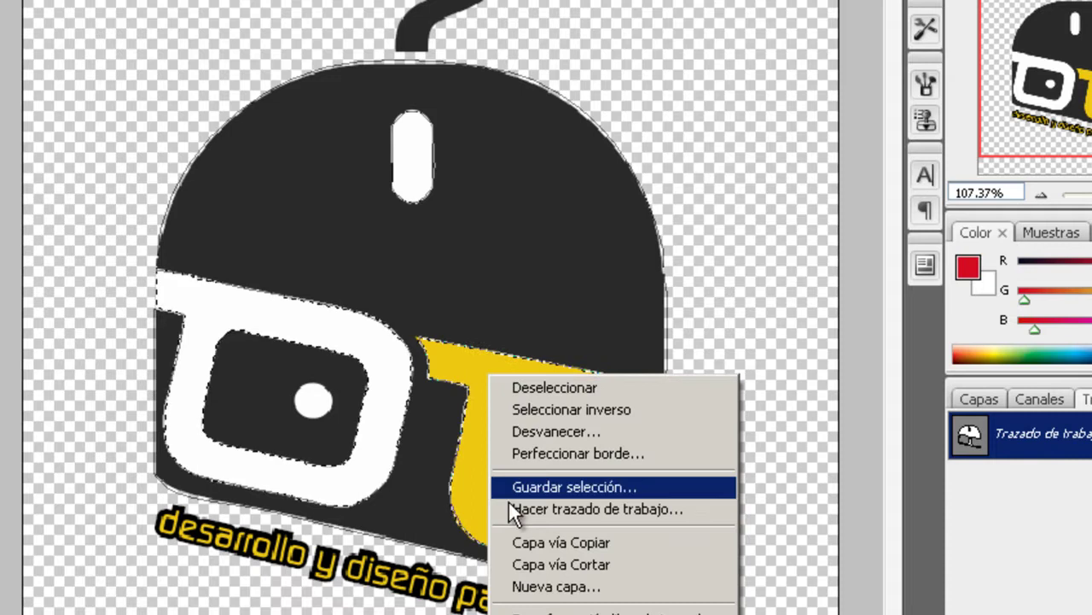
click(510, 507)
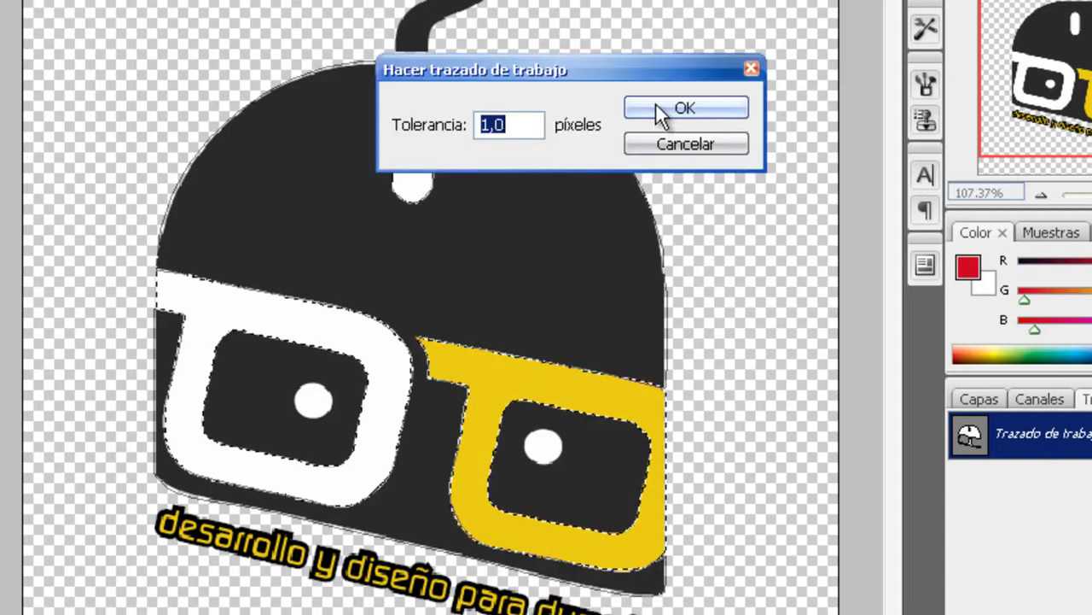
click(655, 108)
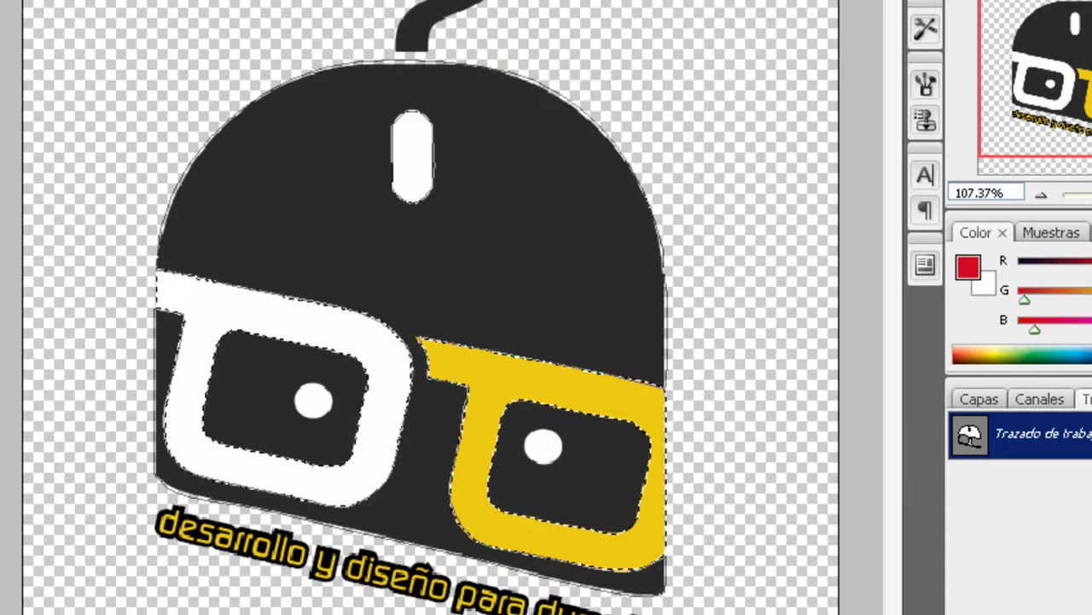
key(ctrl+d)
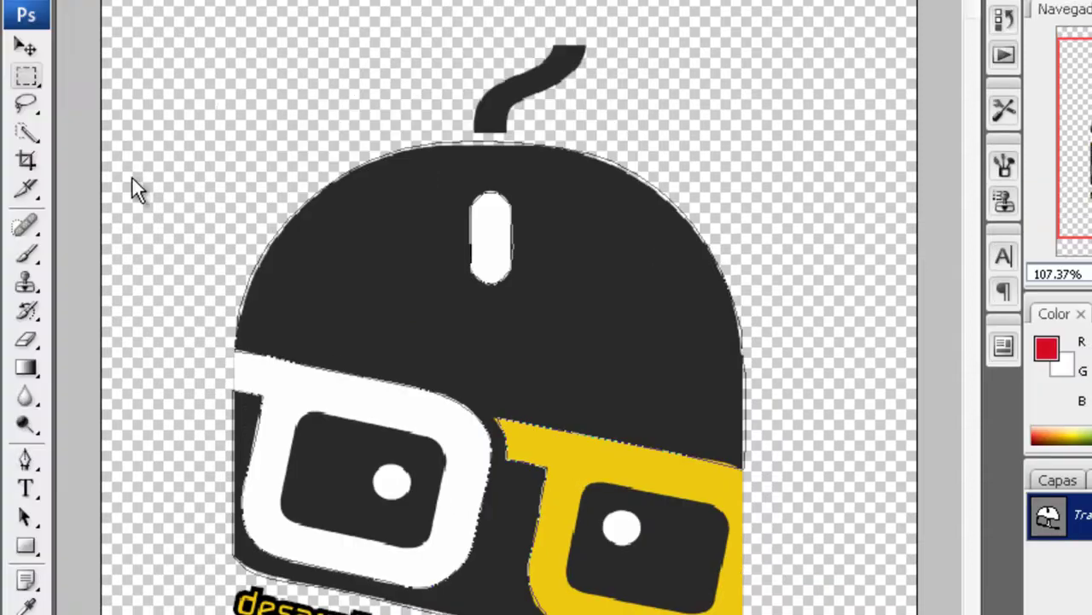
mouse_move(72, 353)
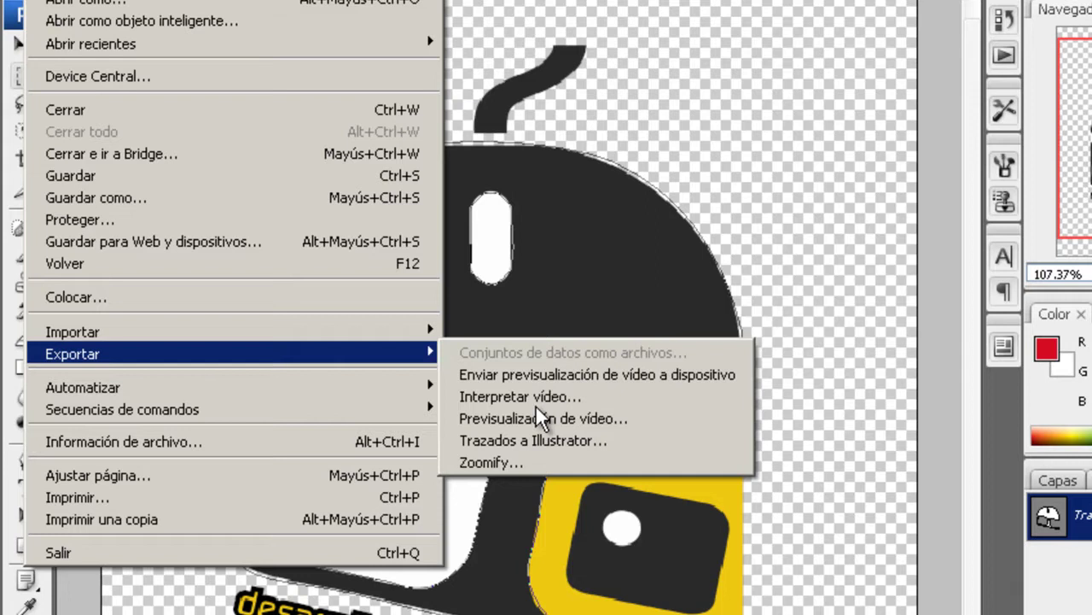
Export the paths to Illustrator as tRA Logotipo ddd.ai and drag the file into Cinema 4D
click(567, 439)
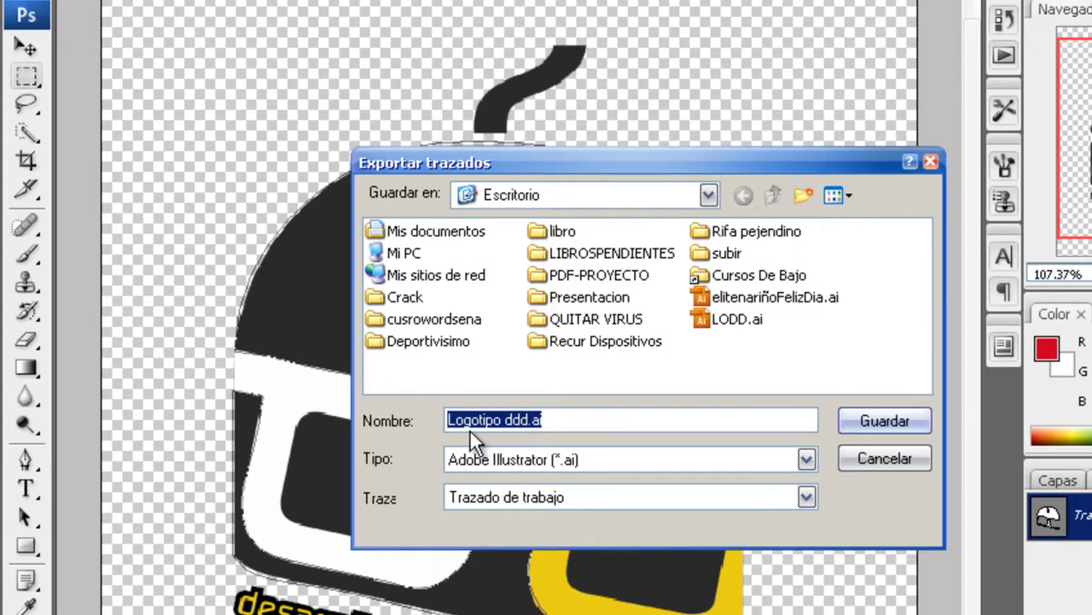
key(Home)
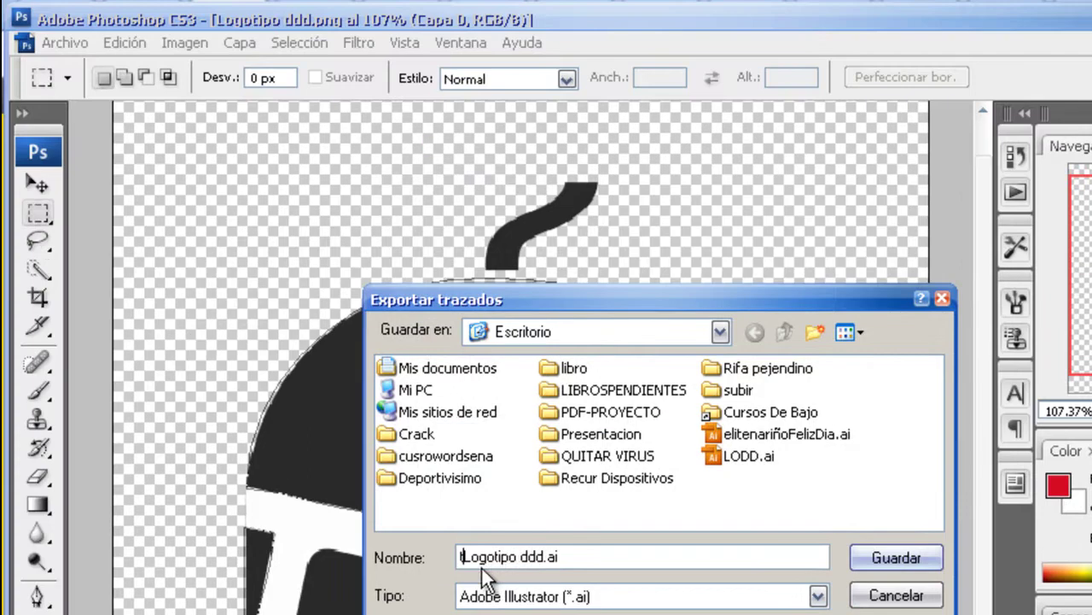
text(RA)
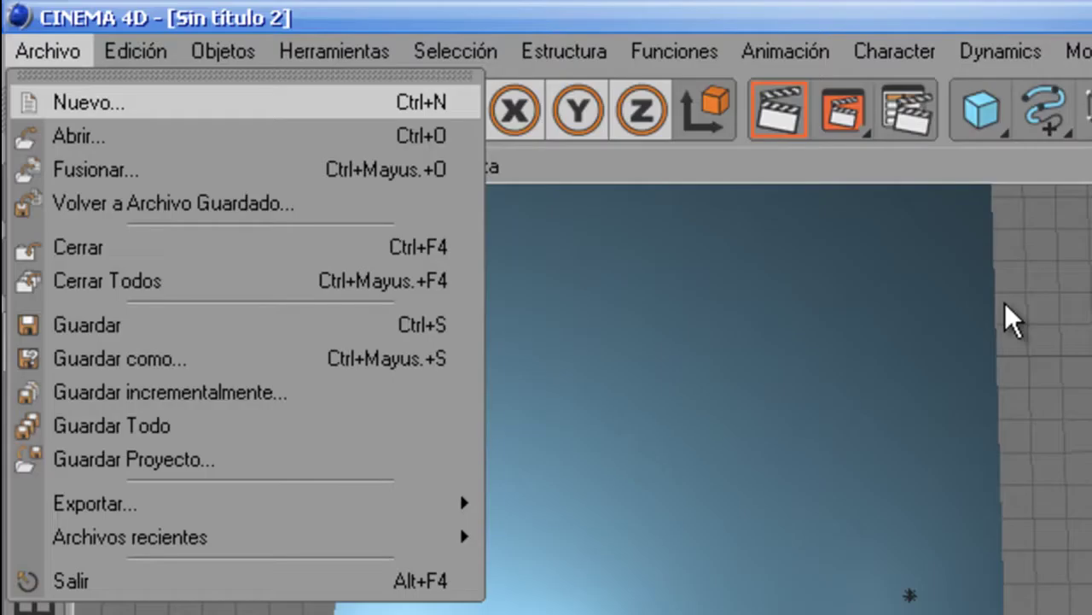
key(Return)
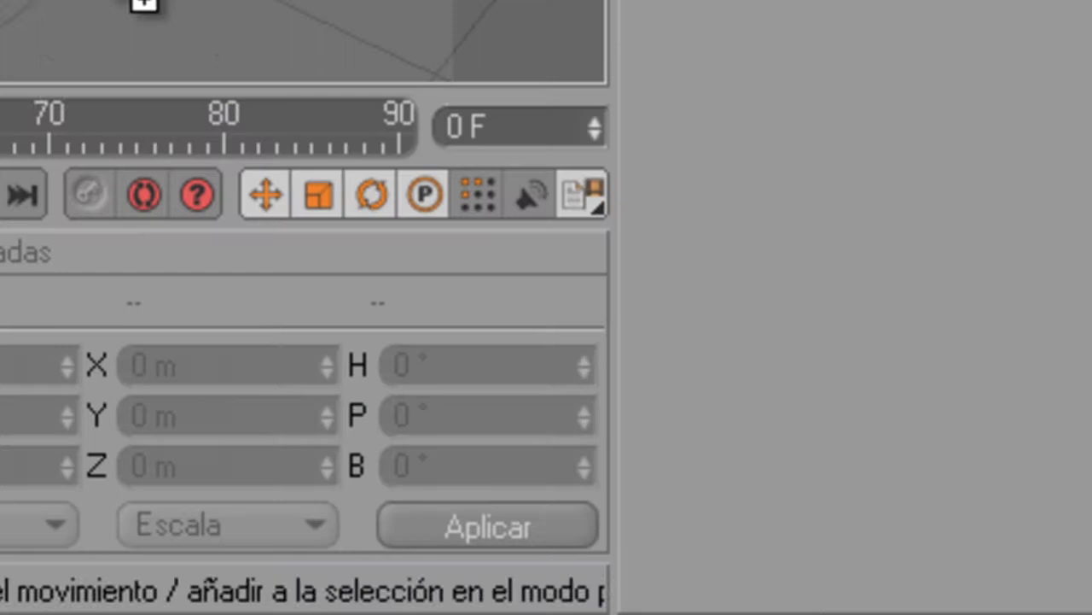
drag(143, 4, 137, 2)
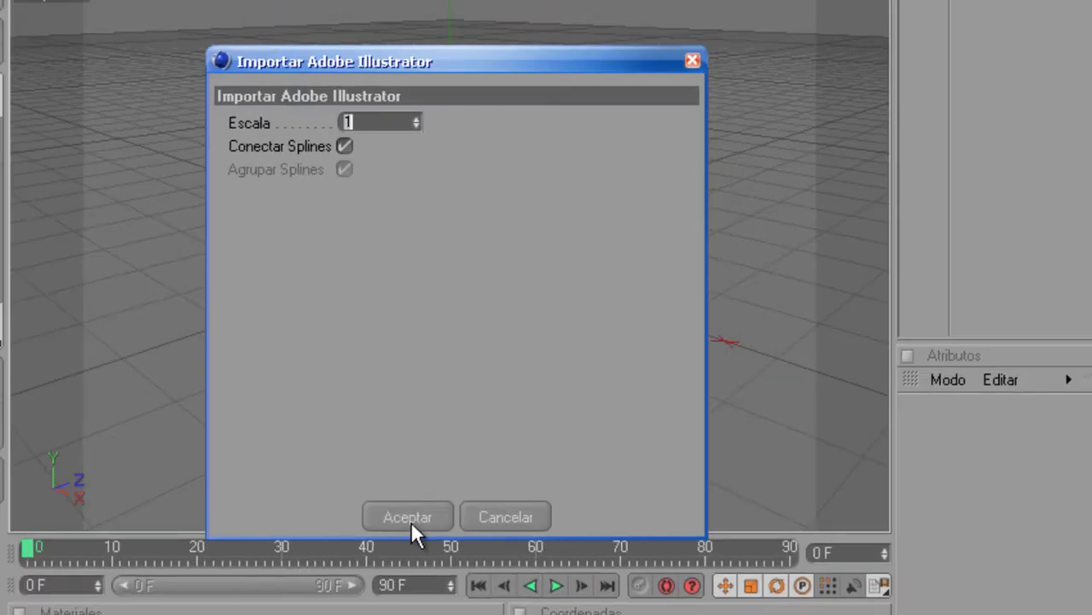
Accept the Illustrator import, orbit to inspect the splines, and deselect the tail spline
click(407, 517)
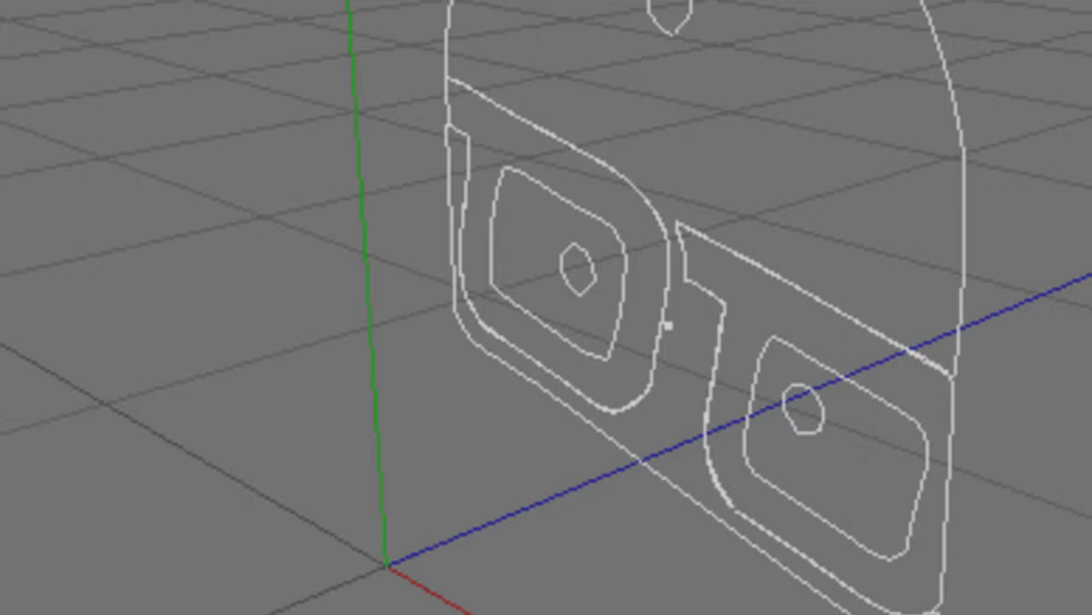
mouse_move(862, 77)
alt+mouse_down()
mouse_move(819, 67)
mouse_move(821, 83)
alt+mouse_up()
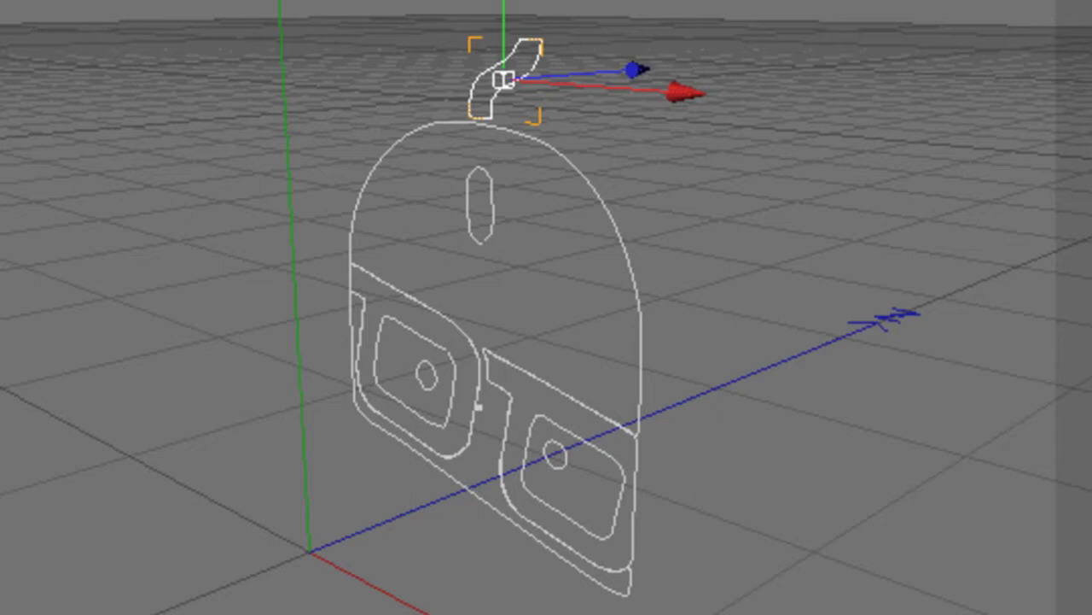
key(ctrl+shift+a)
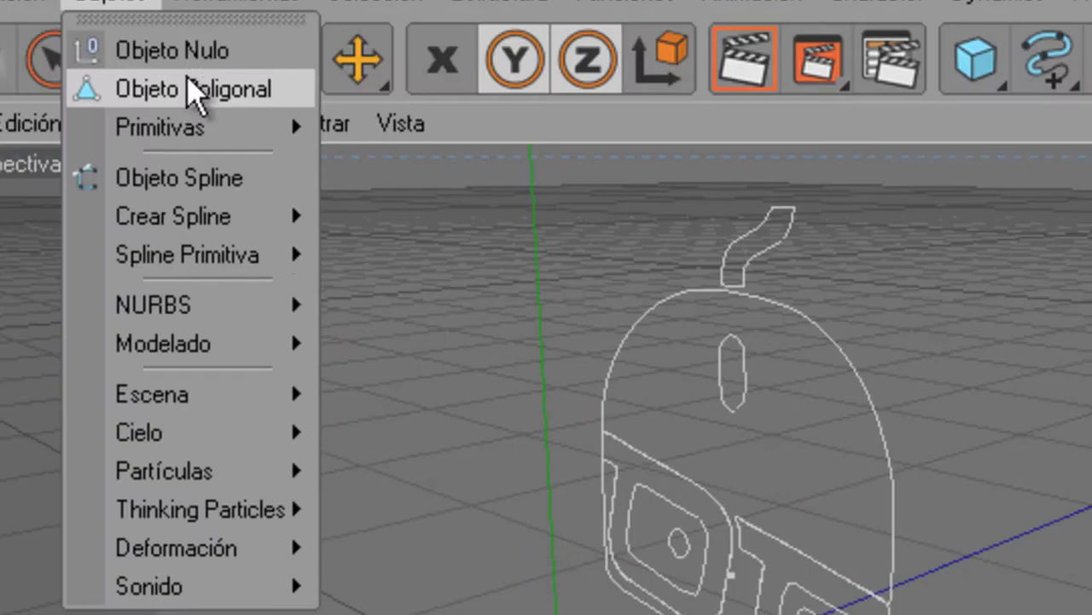
mouse_move(187, 304)
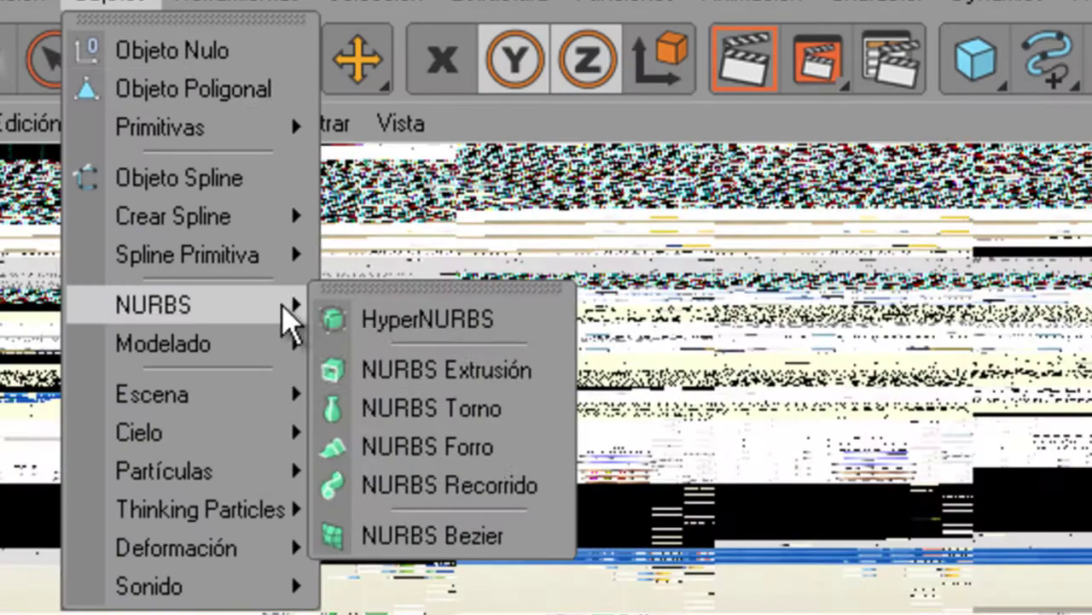
Copy and paste the Extrude NURBS to create NURBS Extrusión .1 and .2
click(452, 369)
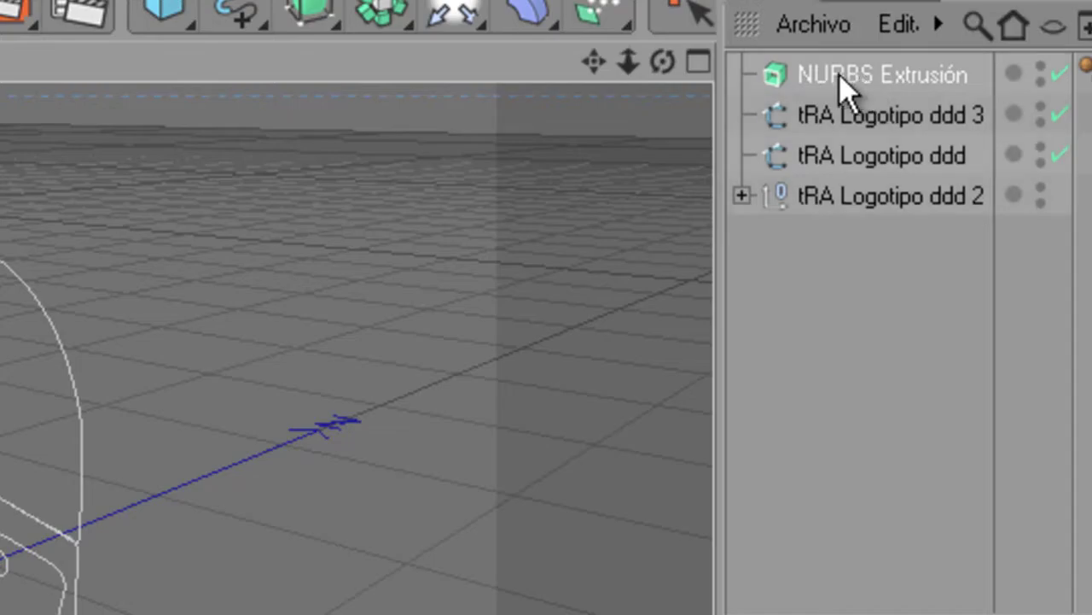
key(ctrl+v)
key(ctrl+v)
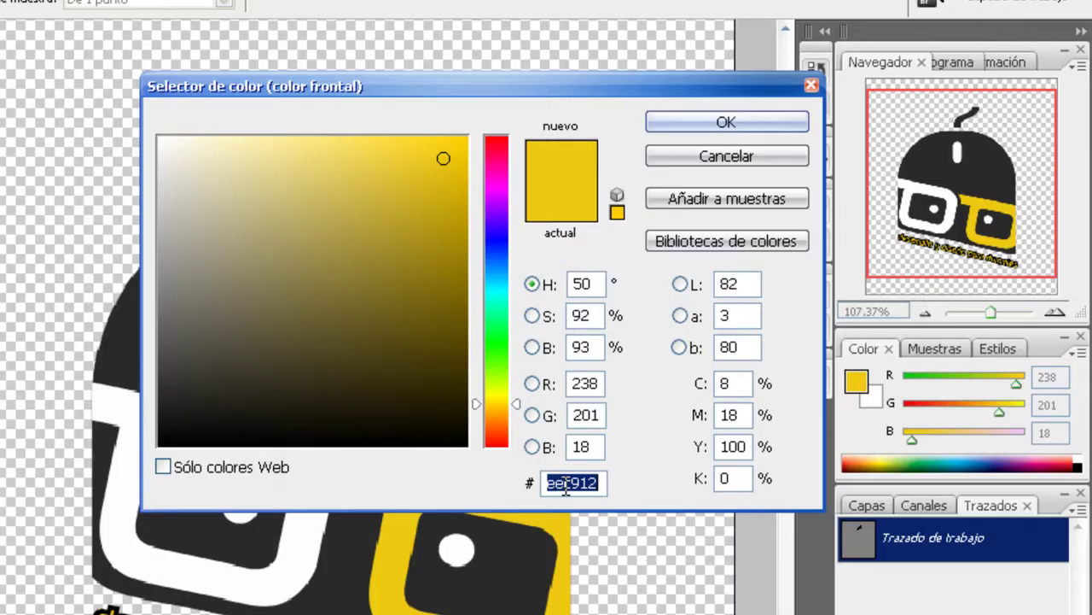
click(763, 161)
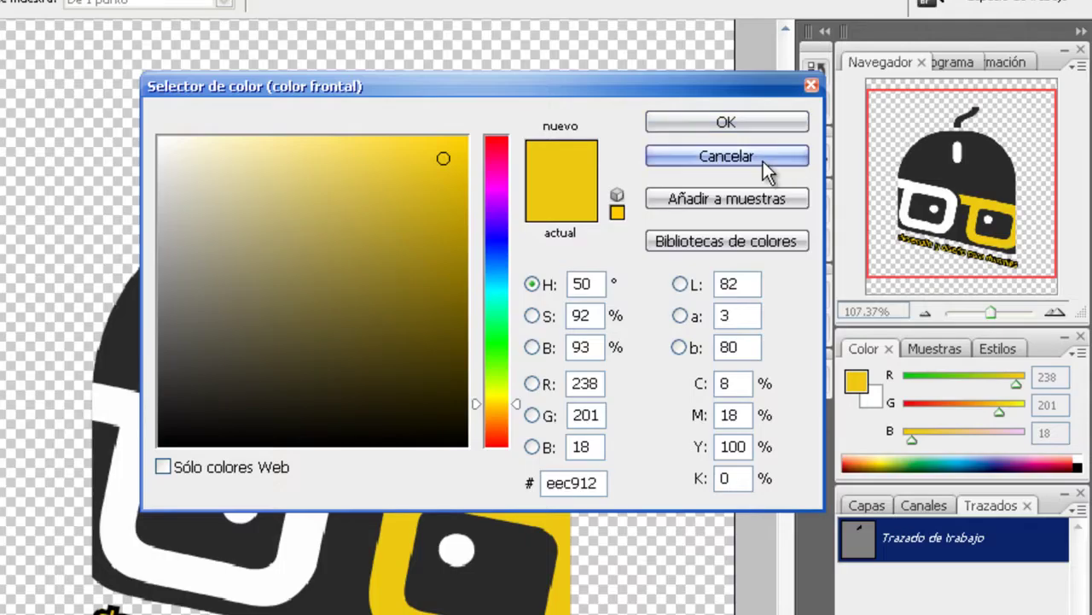
Cancel the Color Picker after noting the logo yellow eec912 (R238 G201 B18)
click(763, 162)
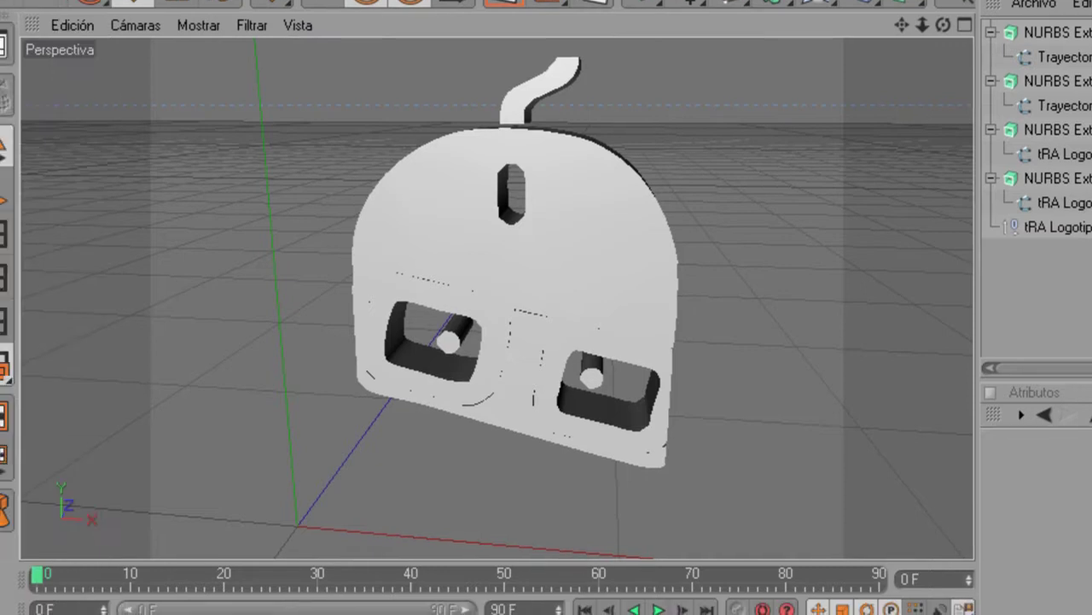
Create a new material and set its colour to R238 G201 B18
click(60, 610)
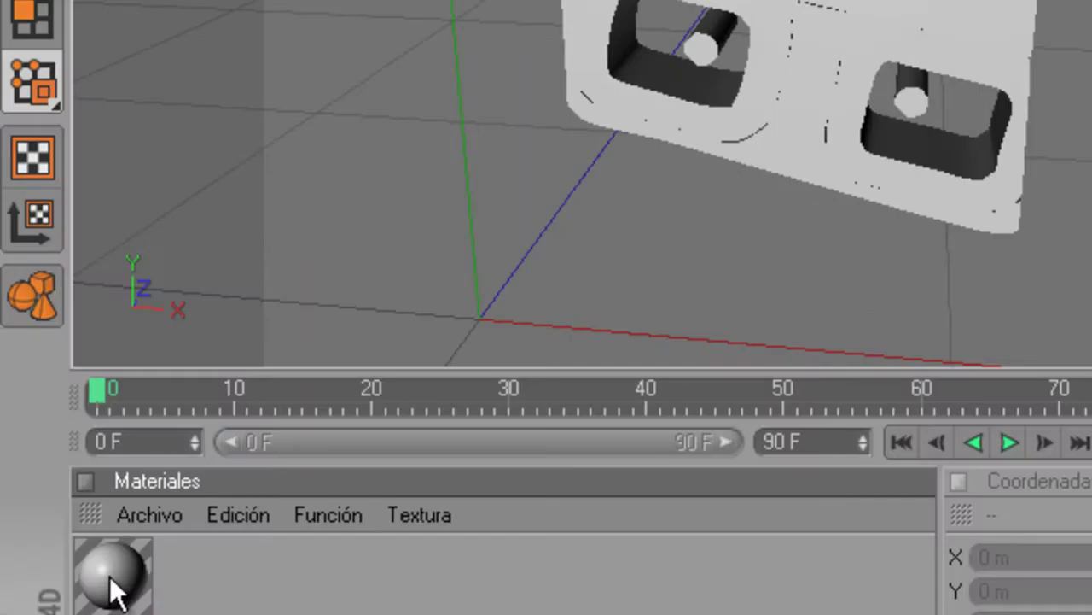
double_click(109, 576)
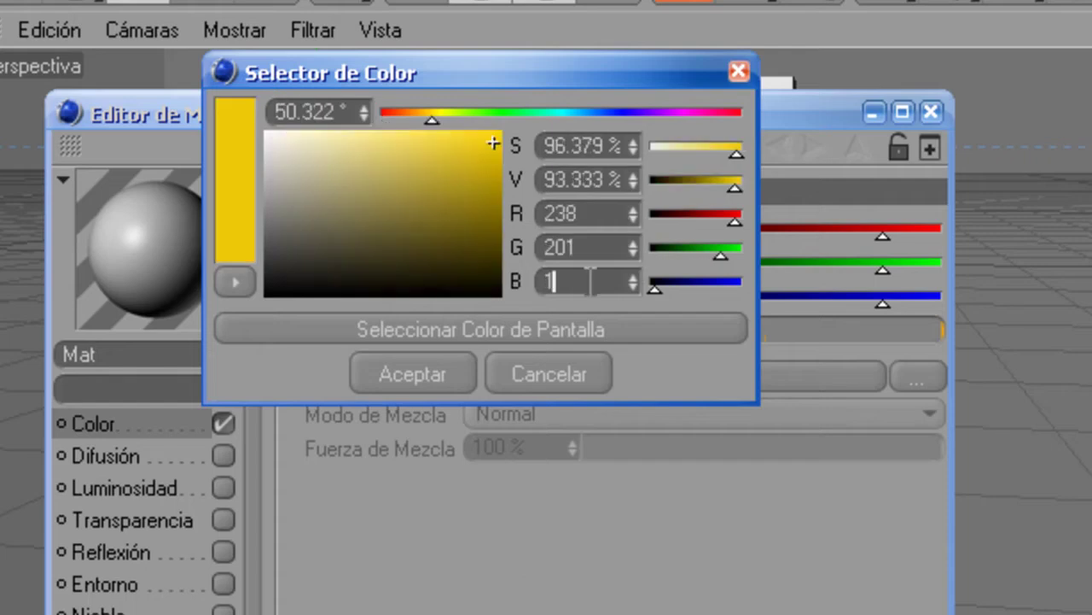
text(8)
click(402, 378)
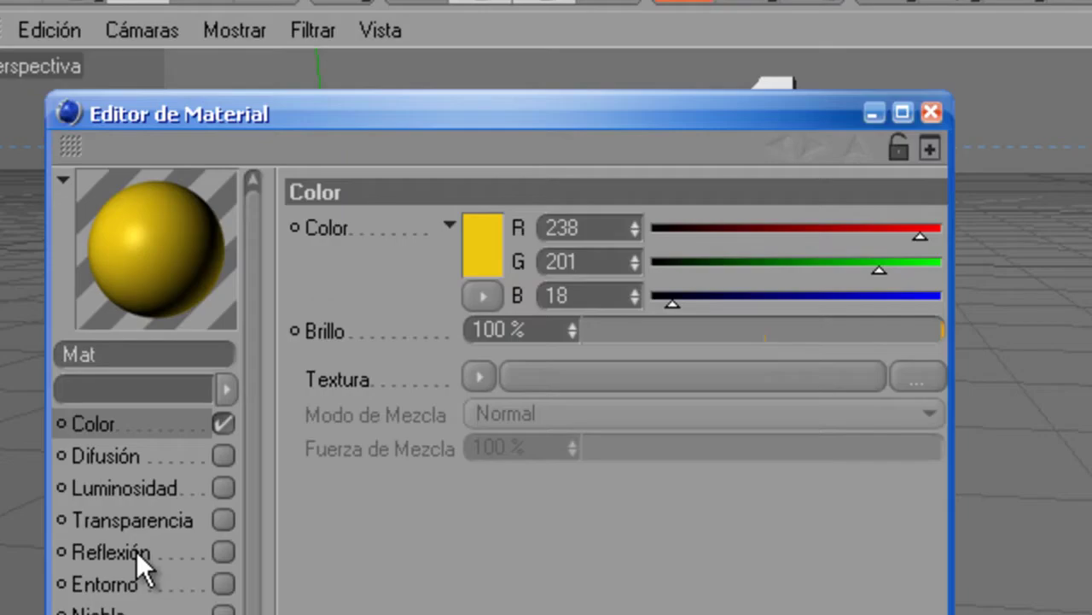
Enable 9% reflection and apply the yellow material to the right glasses frame
click(136, 551)
click(222, 551)
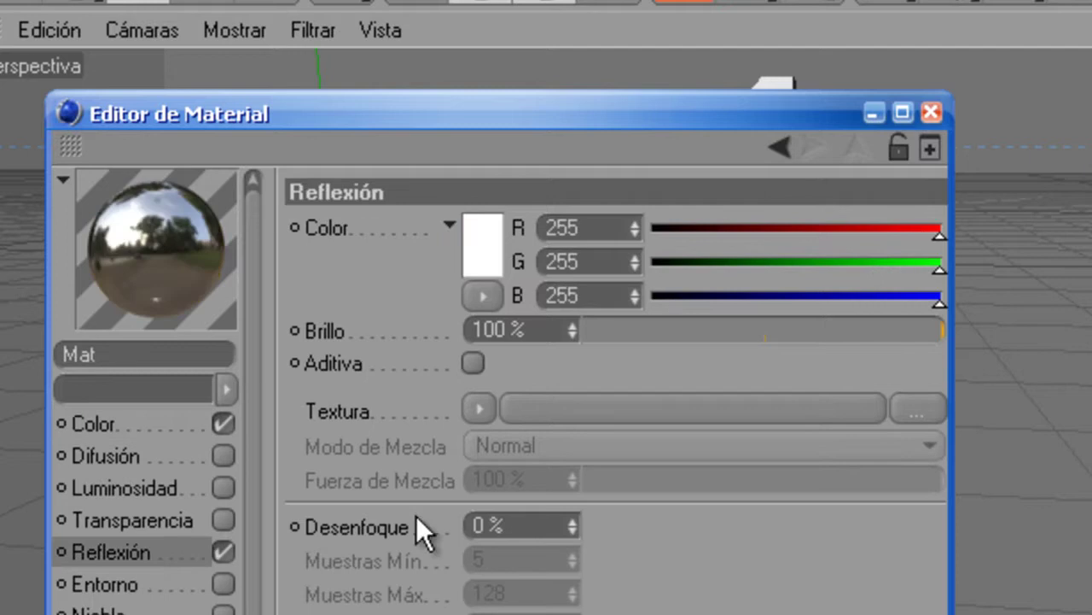
mouse_move(645, 327)
mouse_down()
mouse_move(592, 327)
mouse_move(618, 331)
mouse_up()
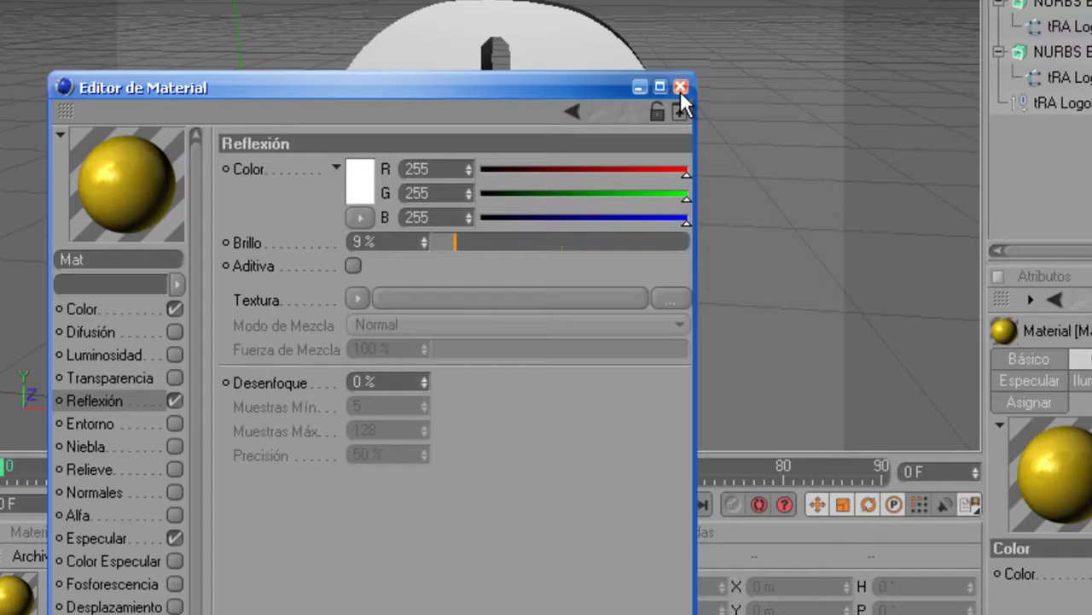
click(680, 88)
drag(17, 589, 538, 241)
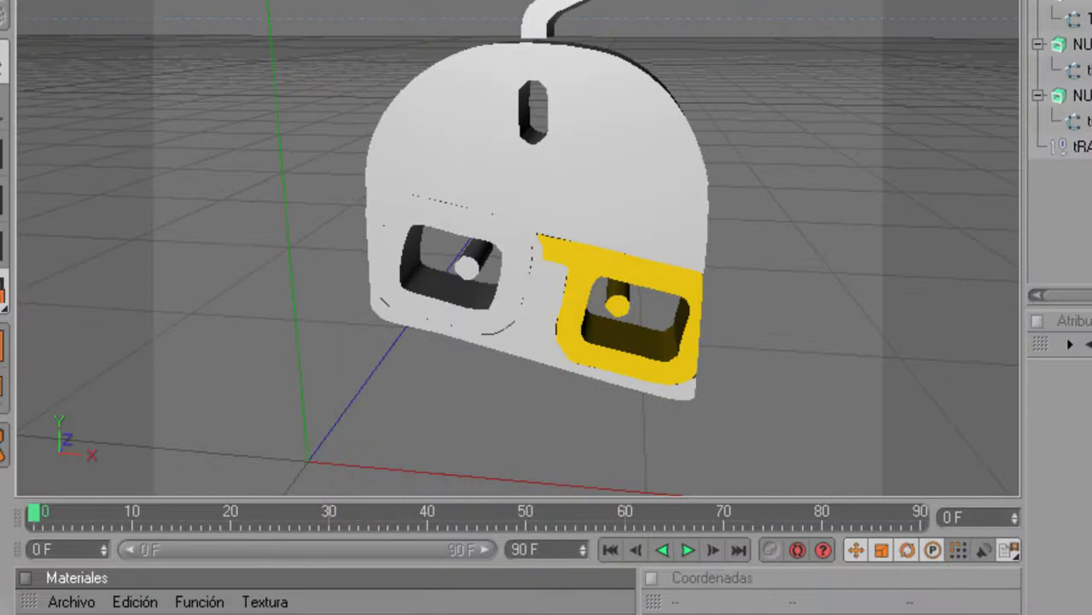
Apply black to the mouse body and make Mat.2 near-white R244 G242 B242 for the left frame
click(104, 602)
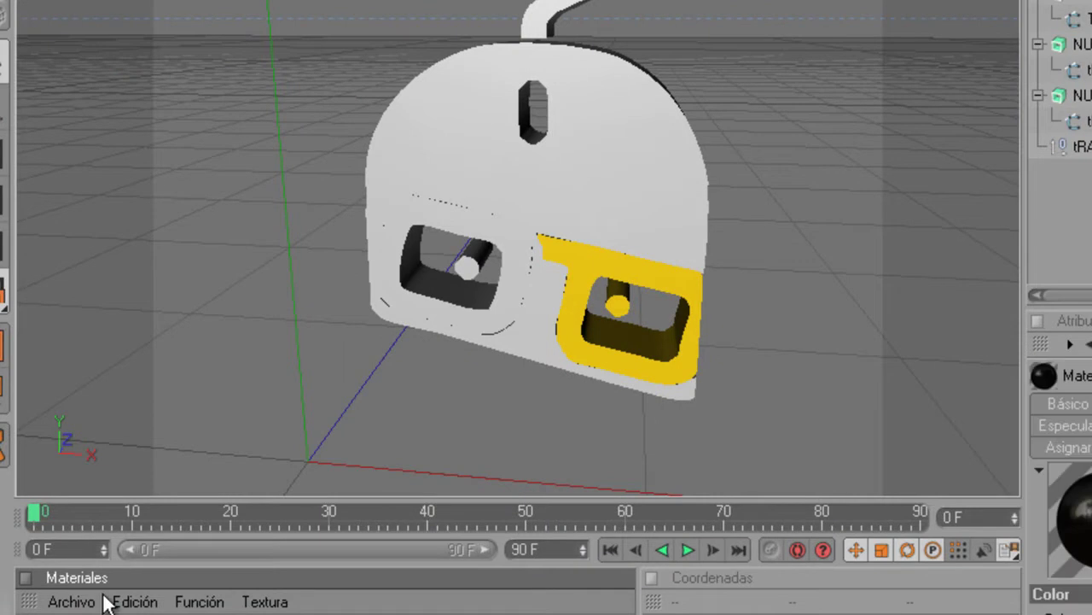
drag(104, 602, 562, 191)
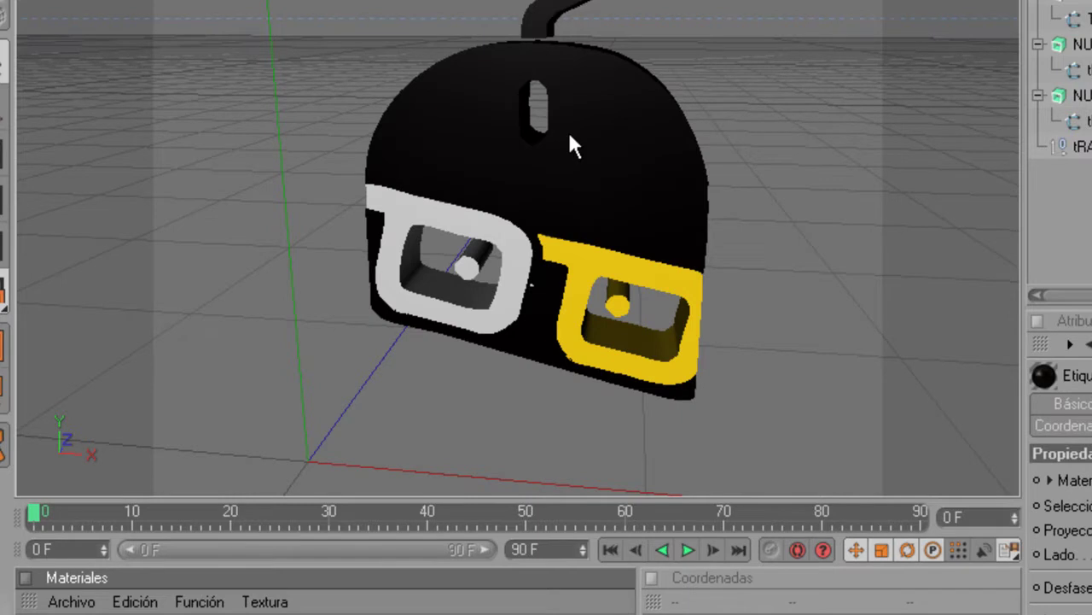
scroll(570, 145, up, 2)
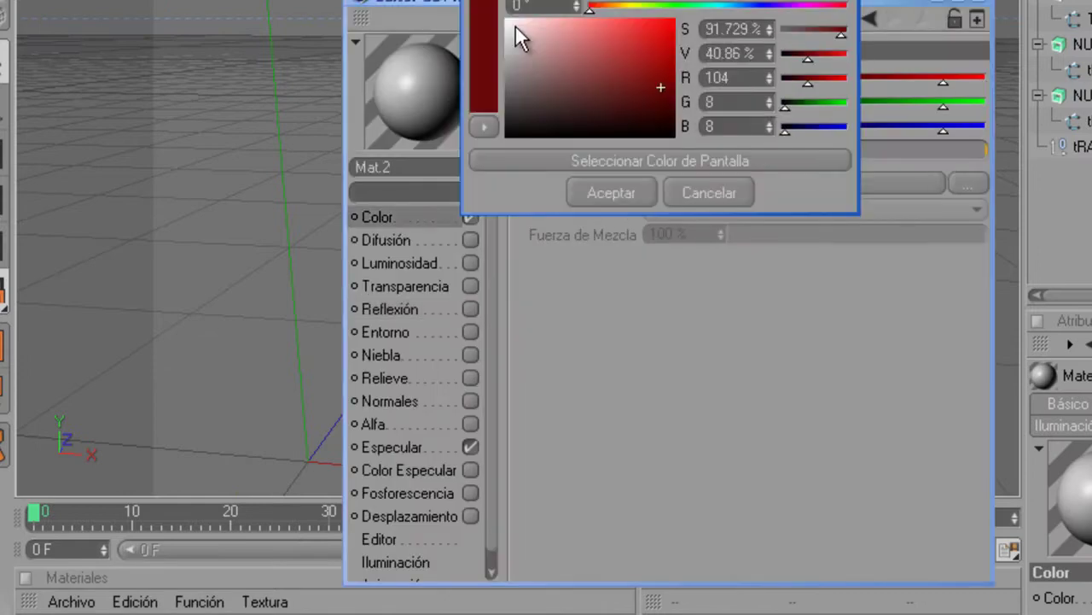
click(509, 25)
click(600, 193)
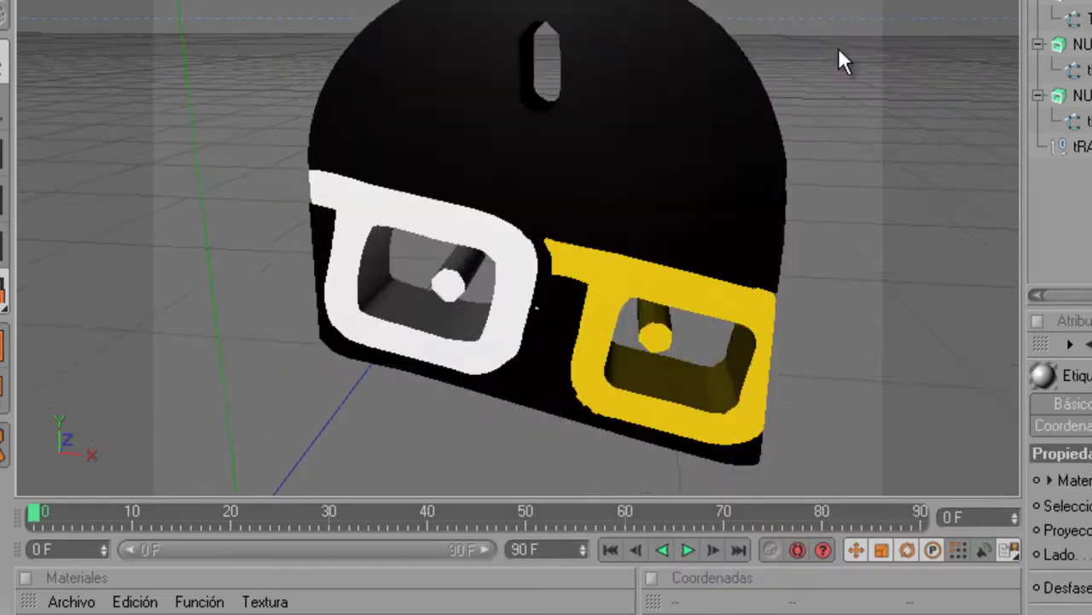
alt+drag(839, 48, 688, 25)
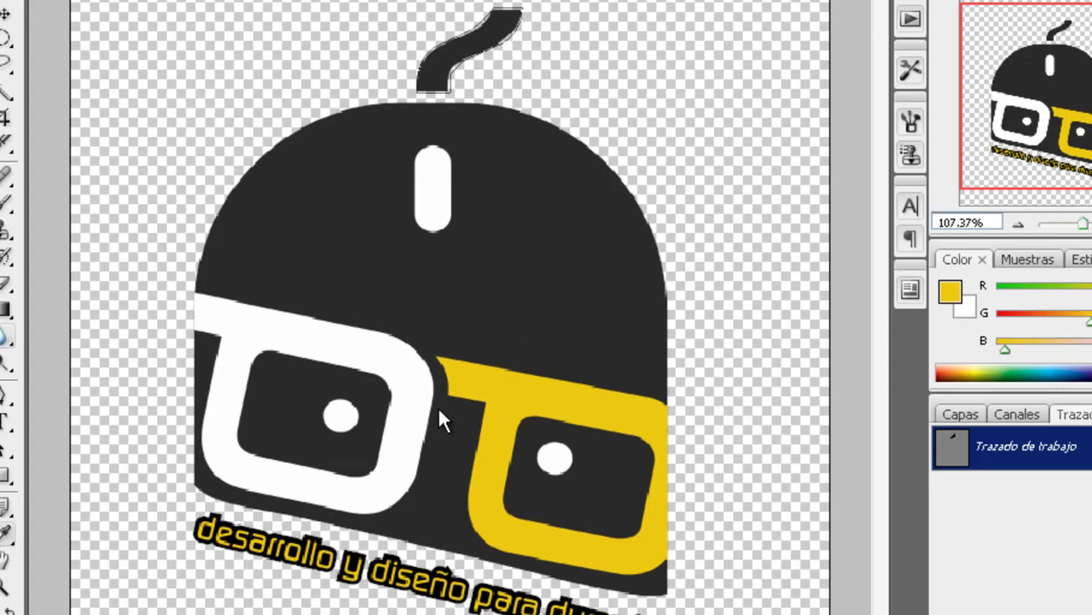
Magic-wand select the dark interiors of the left and right lenses
key(w)
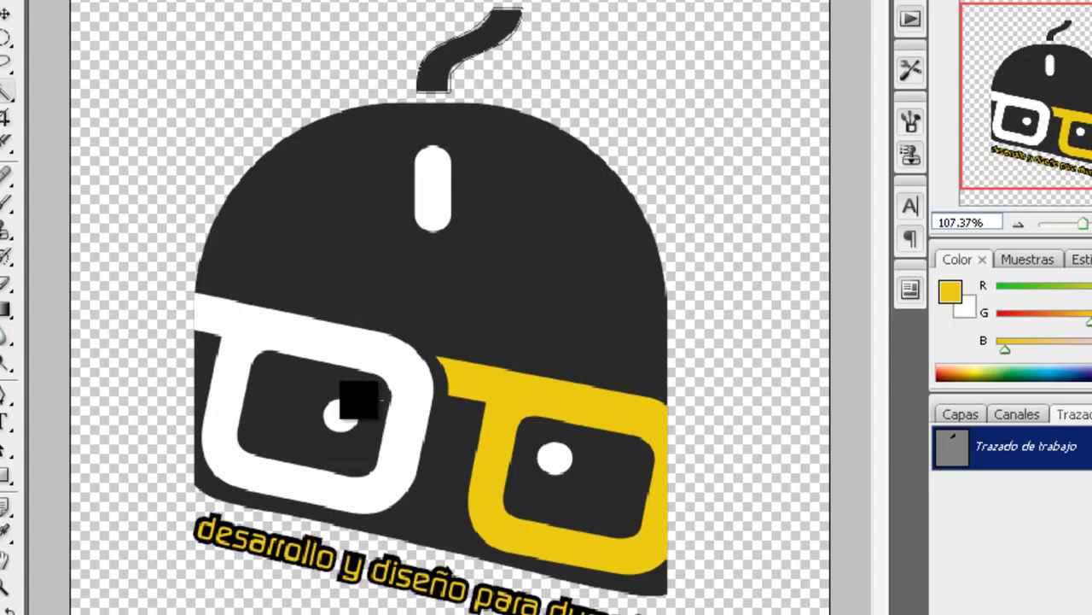
click(358, 400)
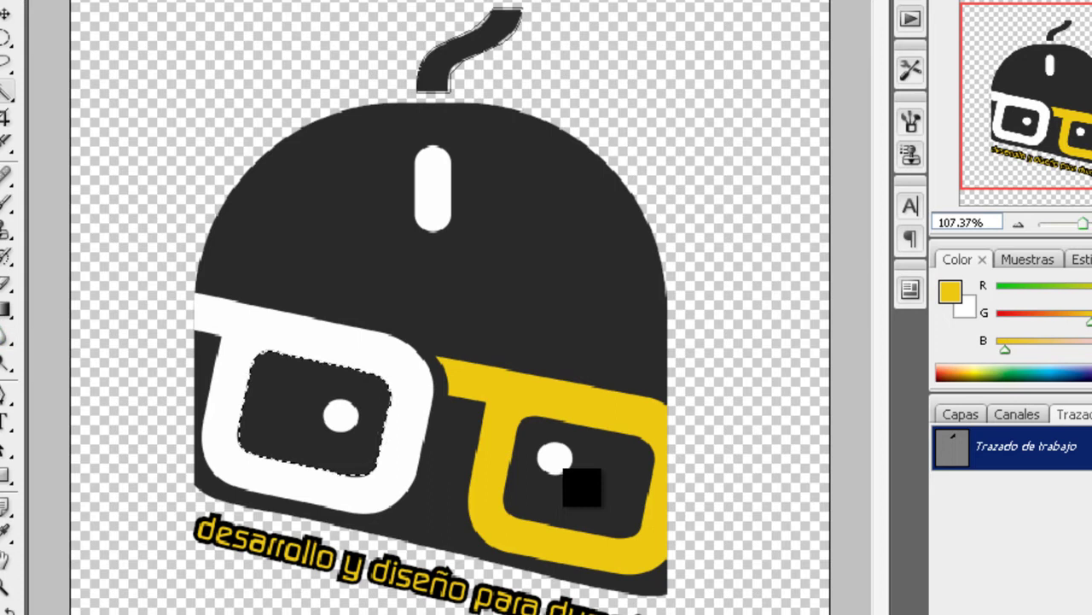
shift+click(582, 487)
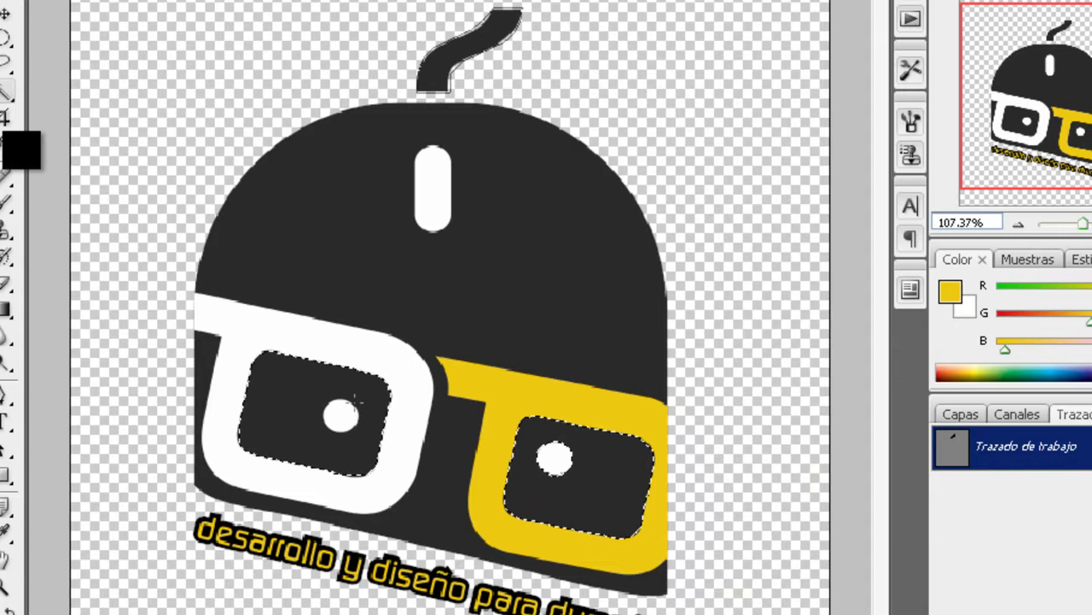
click(4, 39)
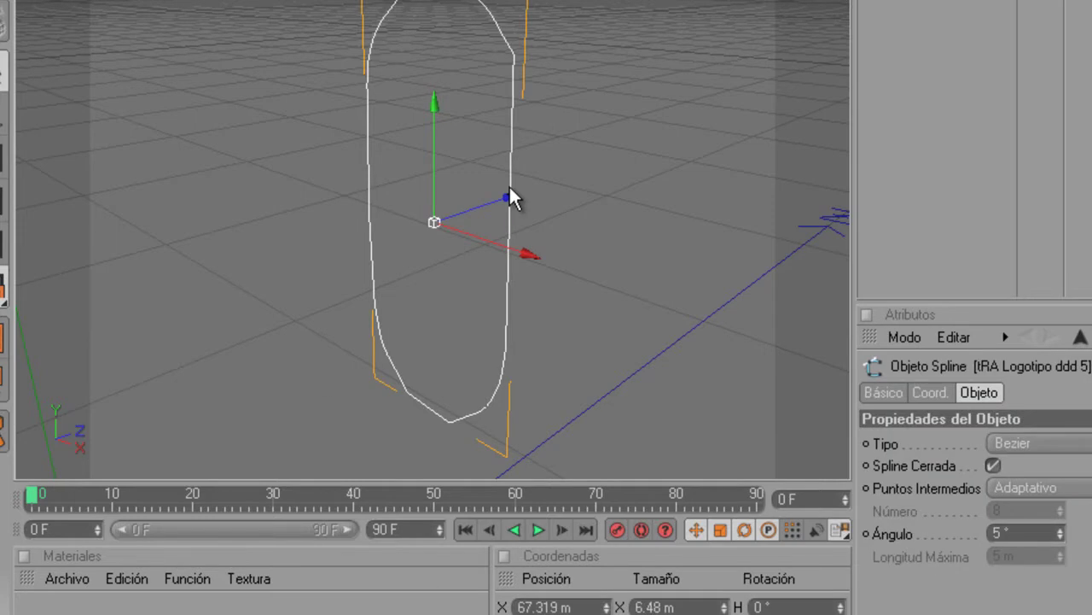
Close the current spline project without saving its changes
key(alt+a)
key(Return)
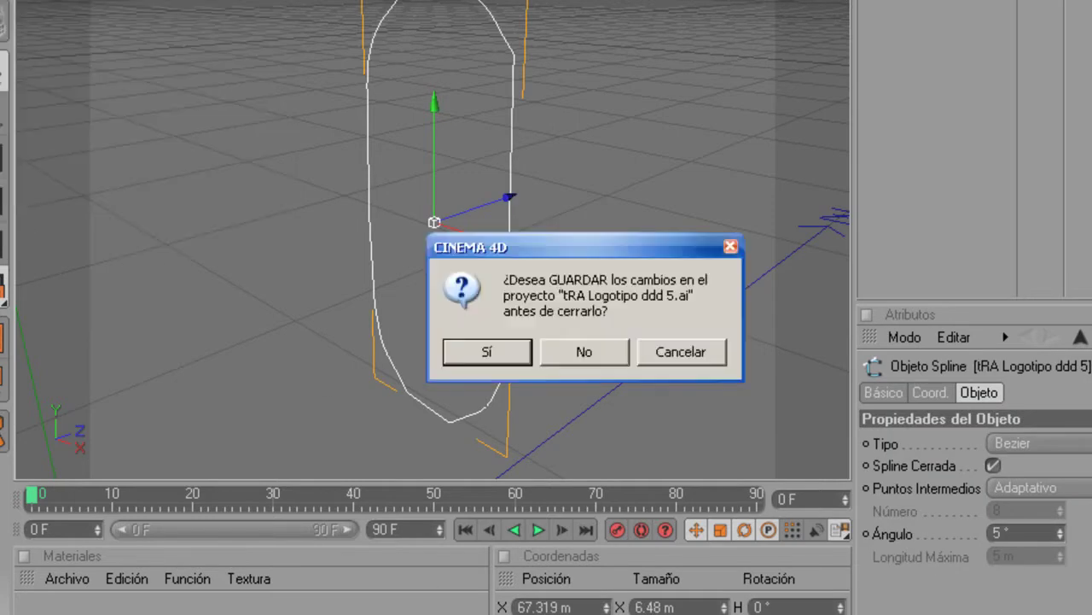
key(n)
Add a new Extrude NURBS for the oval spline tRA Logotipo ddd 5 and check its material
click(38, 25)
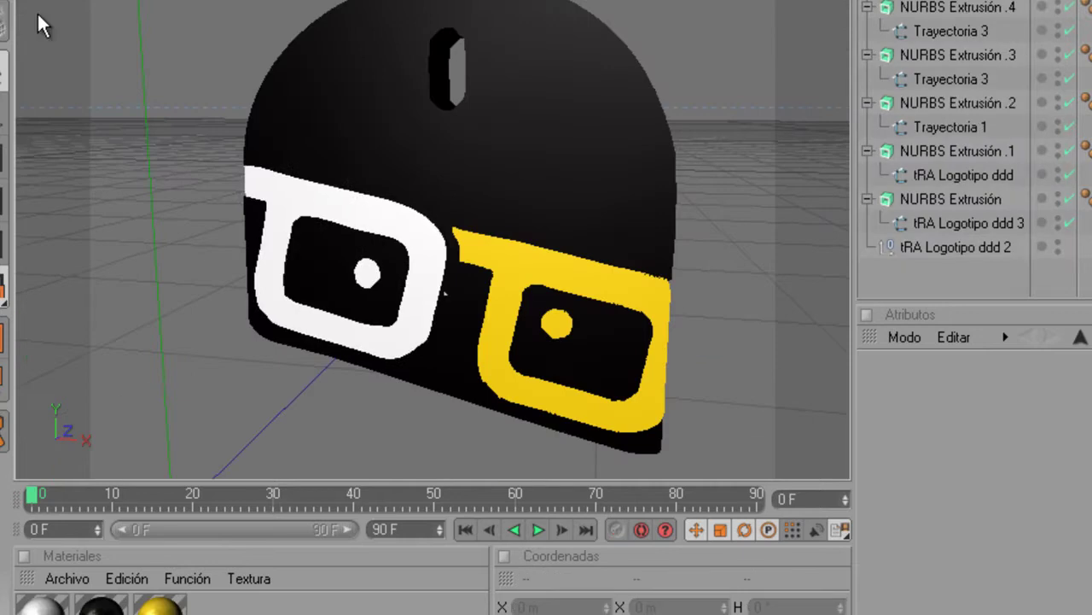
click(446, 69)
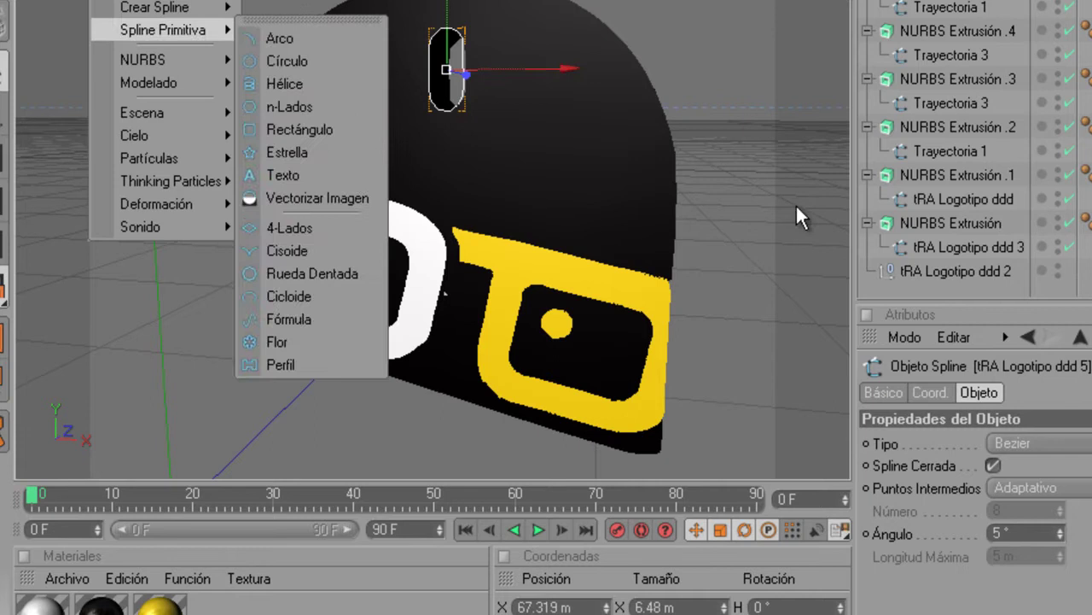
key(Escape)
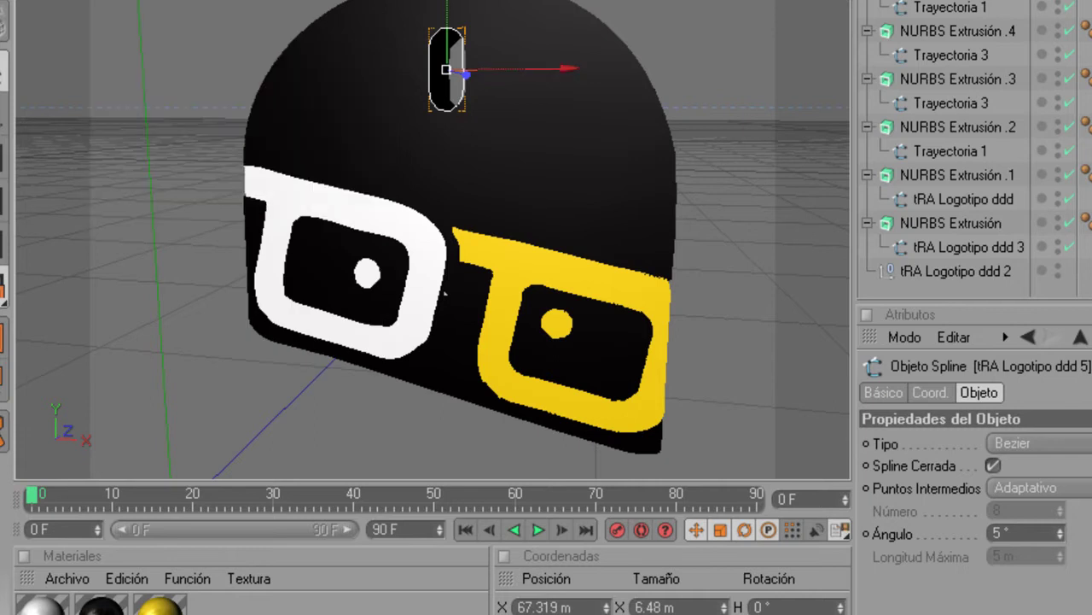
click(169, 2)
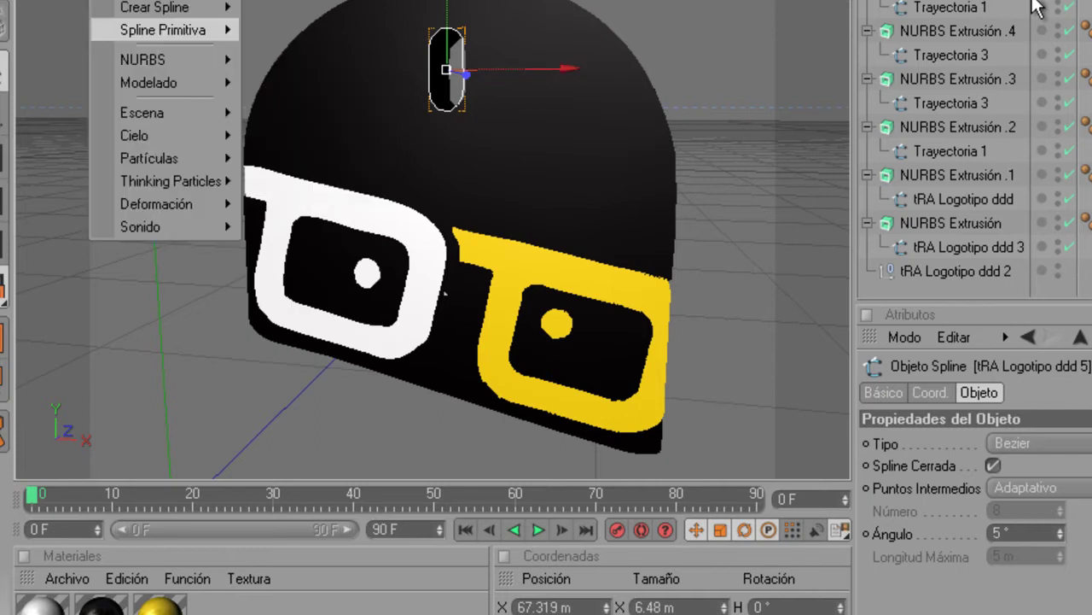
click(317, 98)
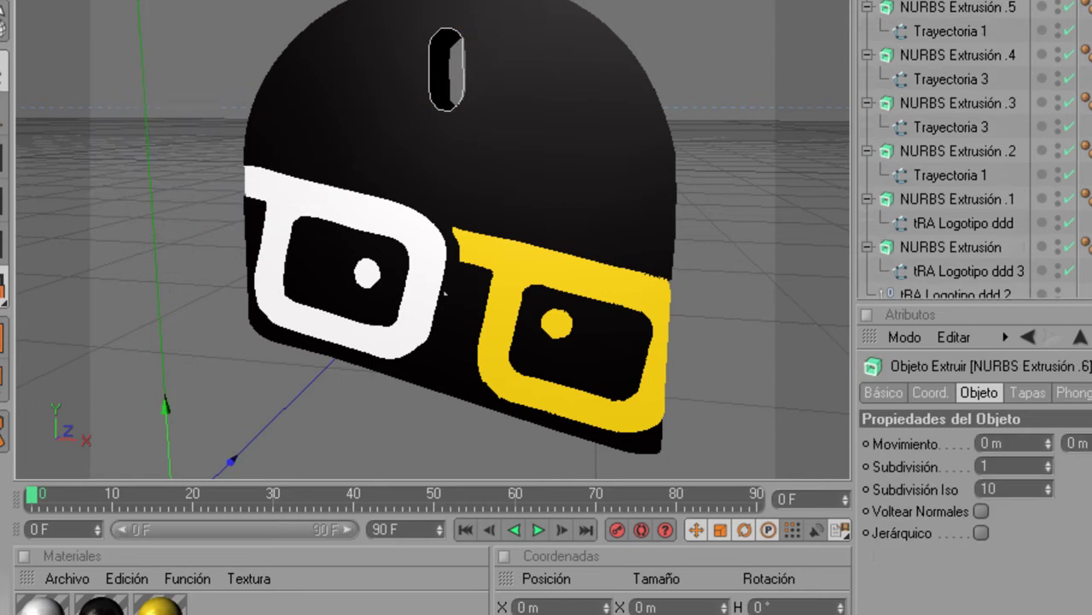
click(446, 69)
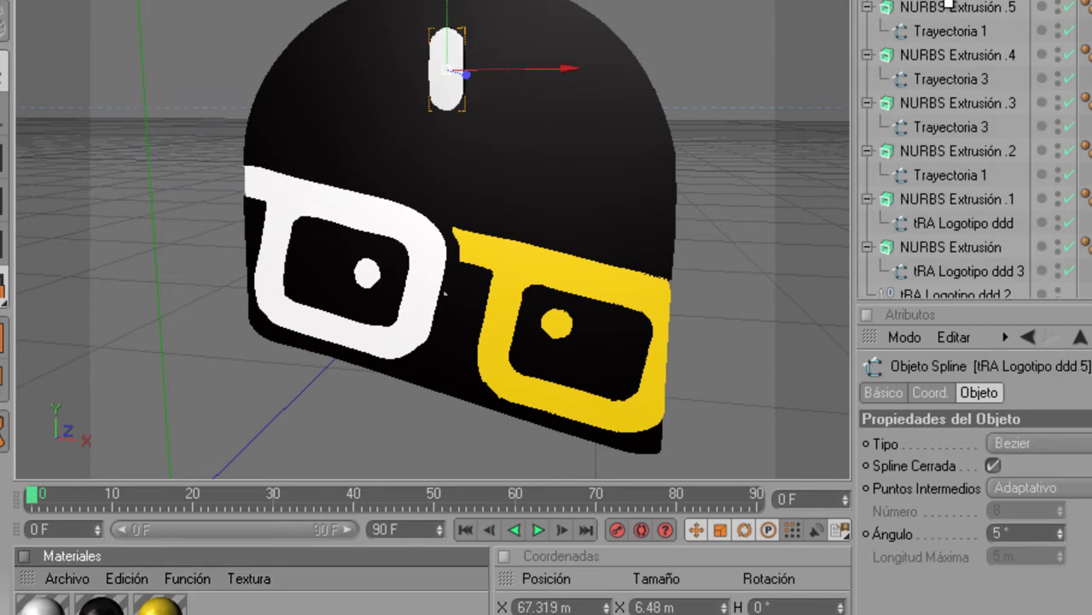
click(1086, 7)
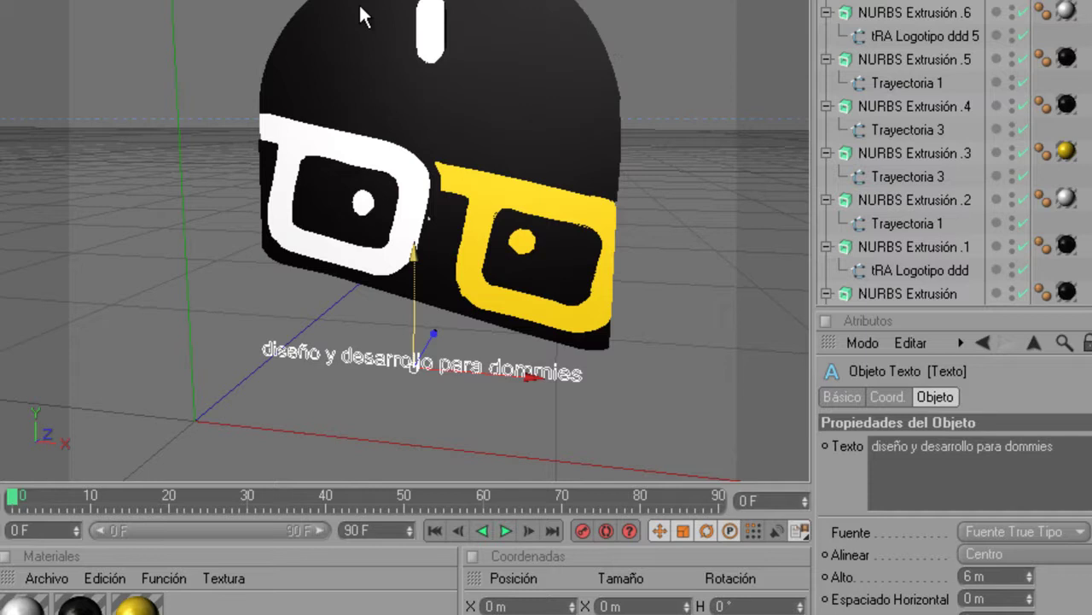
Raise the tagline text, extrude it with a NURBS Extrusión, and set its font to Continuum Medium
drag(404, 309, 399, 296)
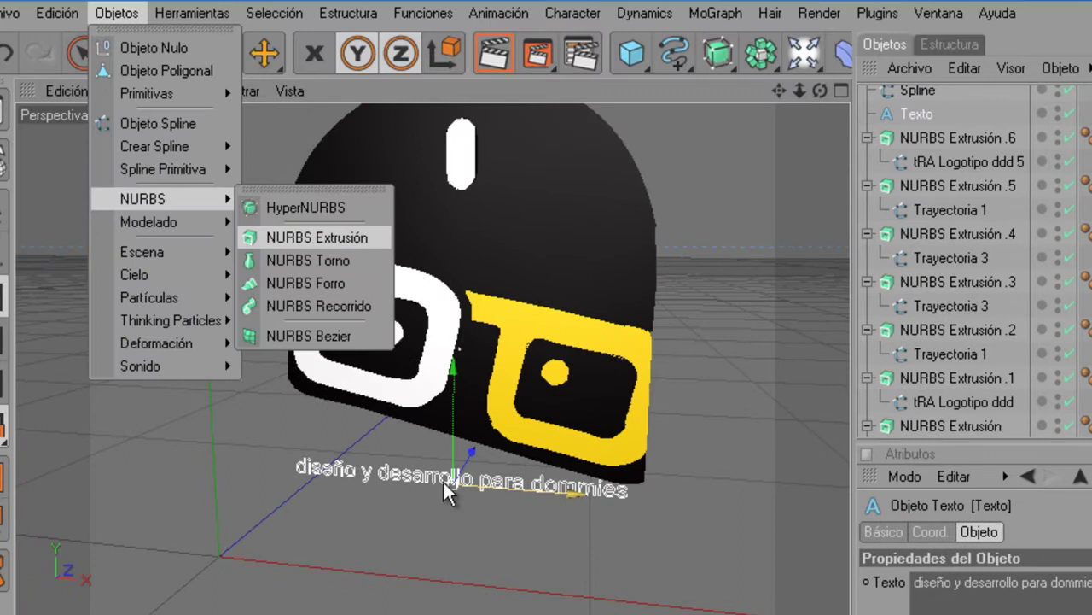
key(Return)
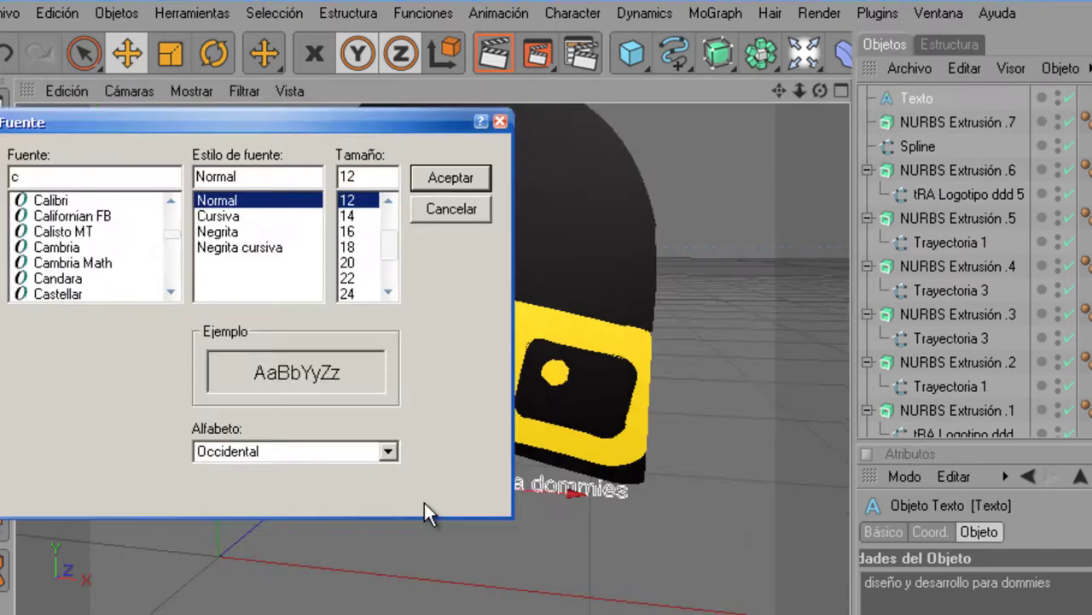
text(o)
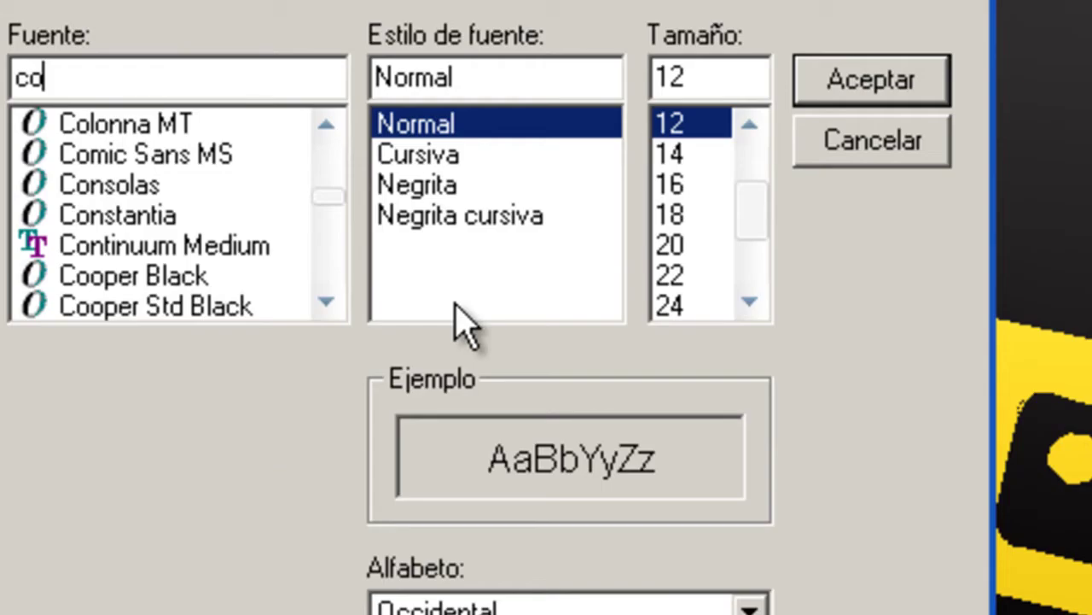
click(87, 262)
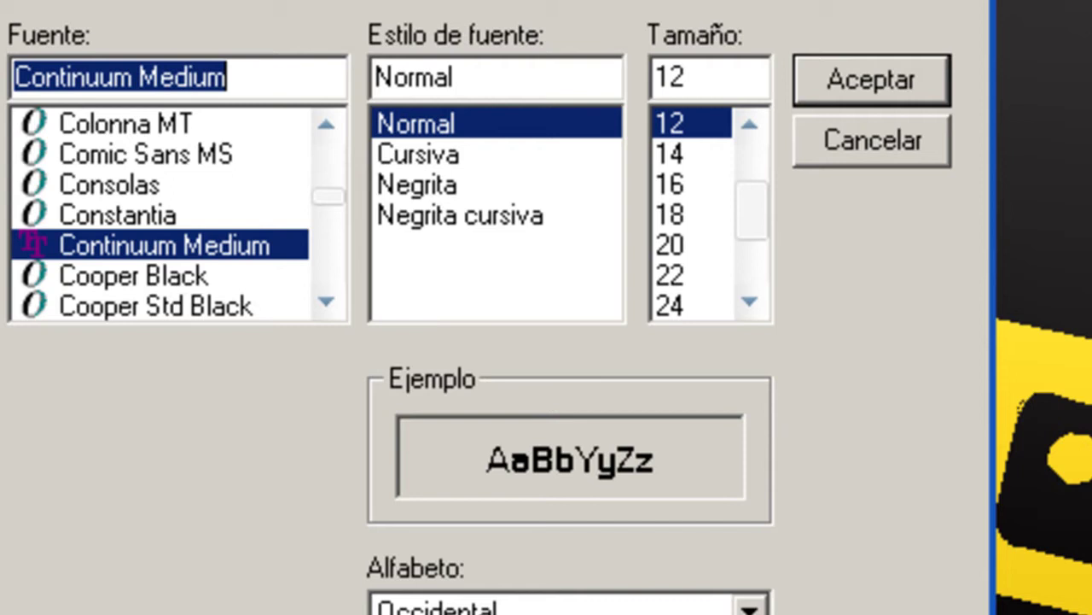
click(271, 81)
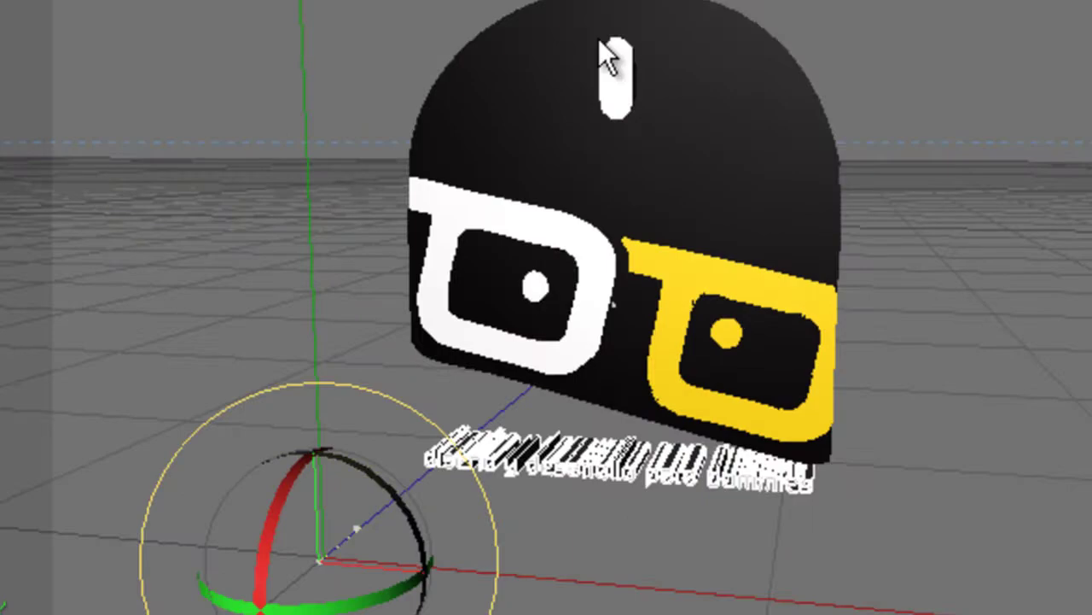
Rotate the tagline extrusion so it lies tilted under the mouse logo
mouse_move(598, 39)
mouse_down()
mouse_move(644, 478)
mouse_move(316, 447)
mouse_up()
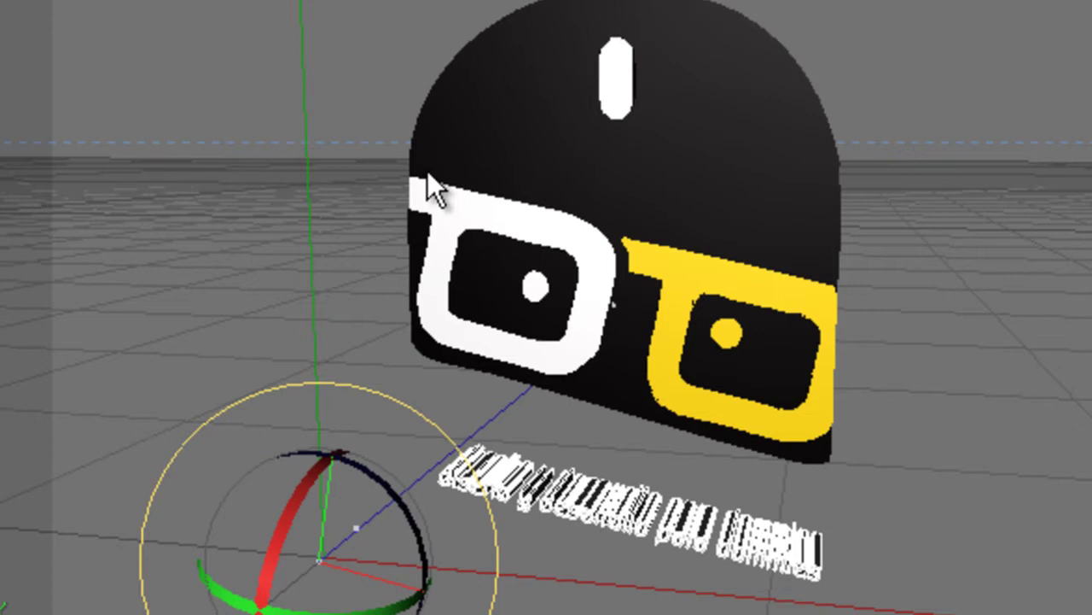
key(e)
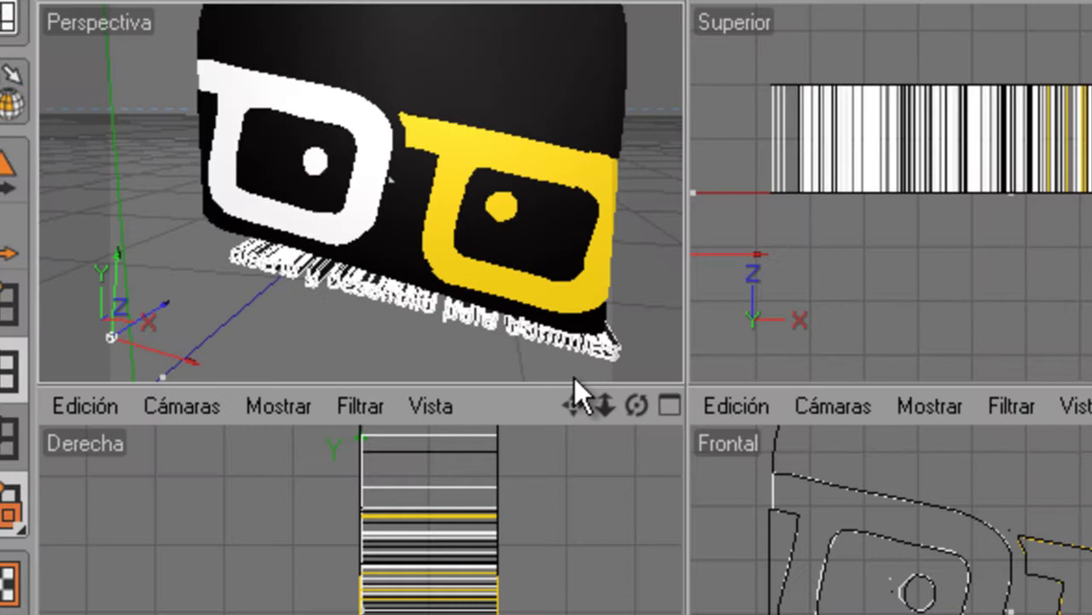
key(r)
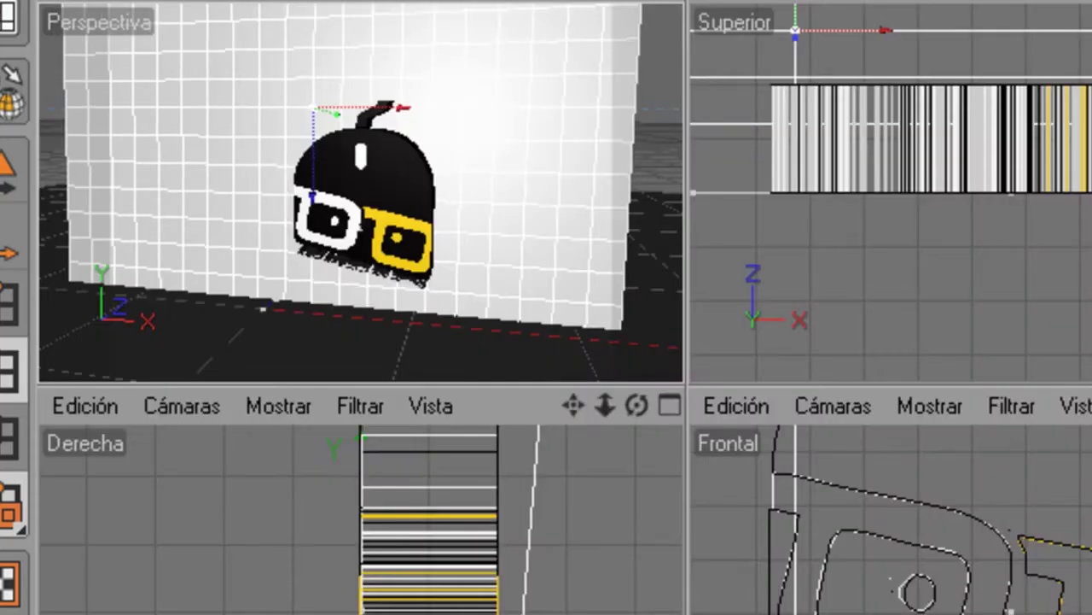
Push the white background plane back along Z behind the logo
scroll(919, 377, down, 2)
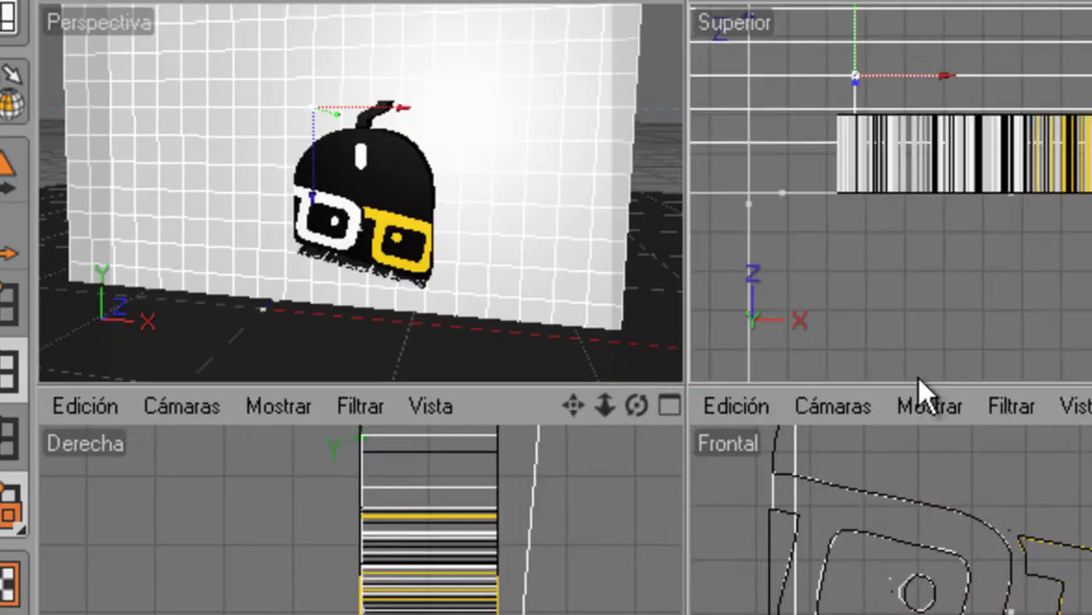
drag(918, 377, 919, 335)
drag(857, 77, 859, 104)
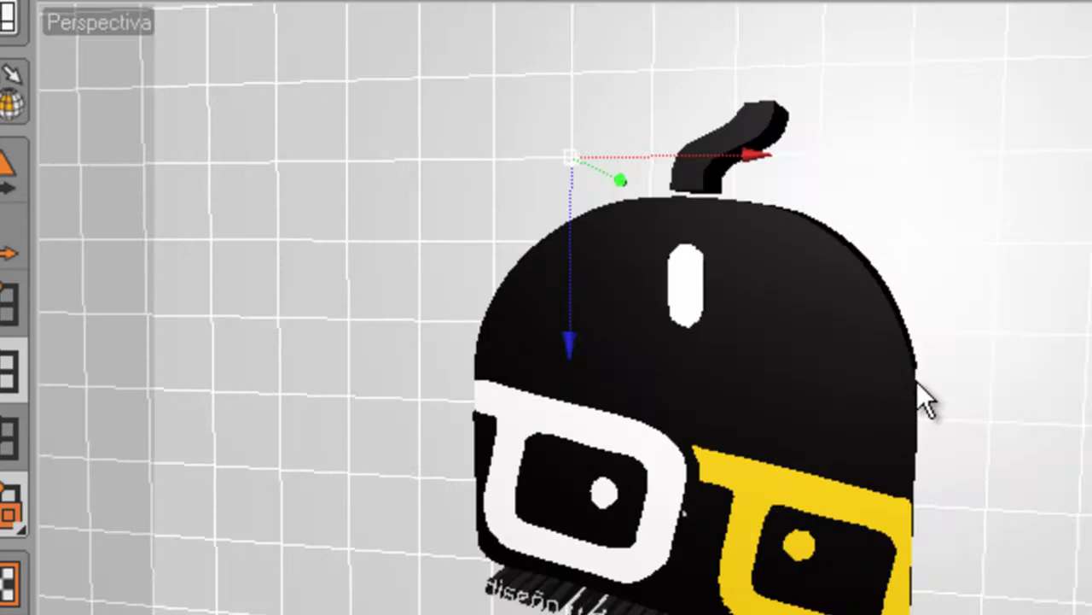
Zoom in on the logo and preview the scene without grid and axes
right_drag(916, 382, 479, 170)
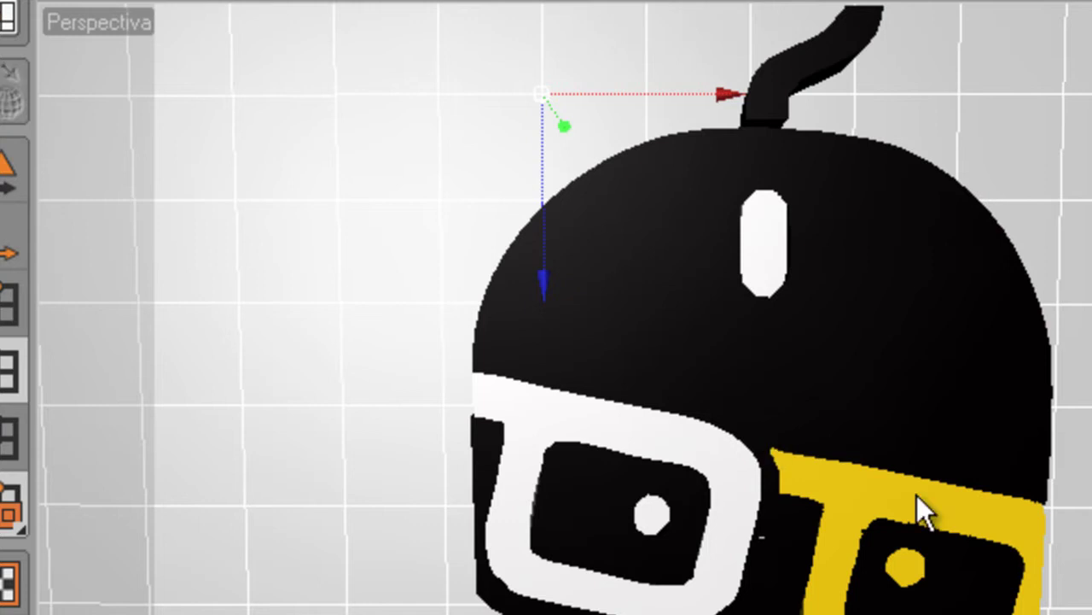
key(ctrl+r)
right_click(997, 260)
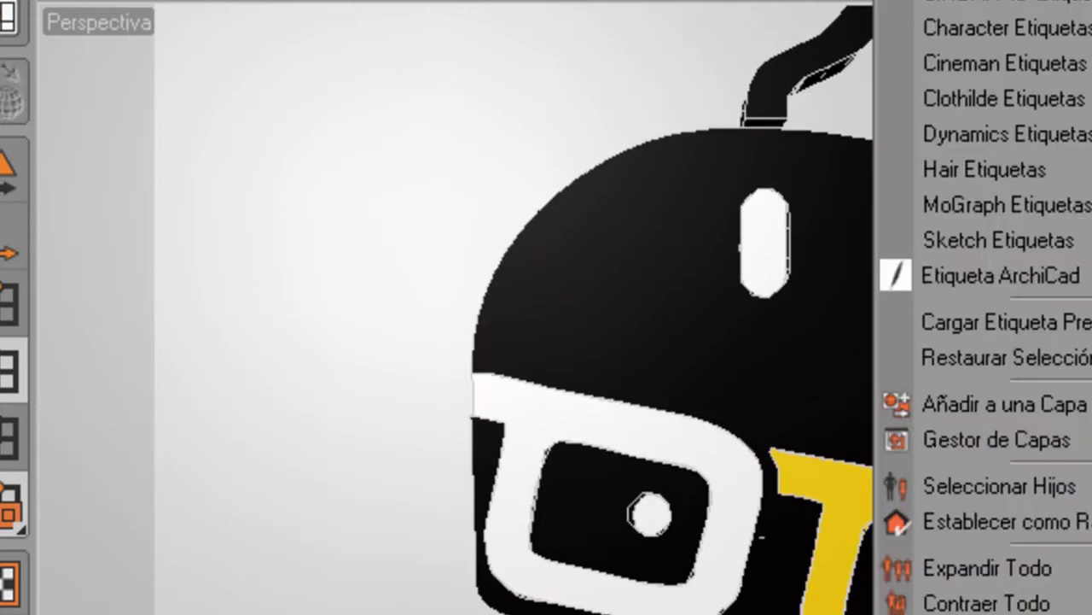
key(Escape)
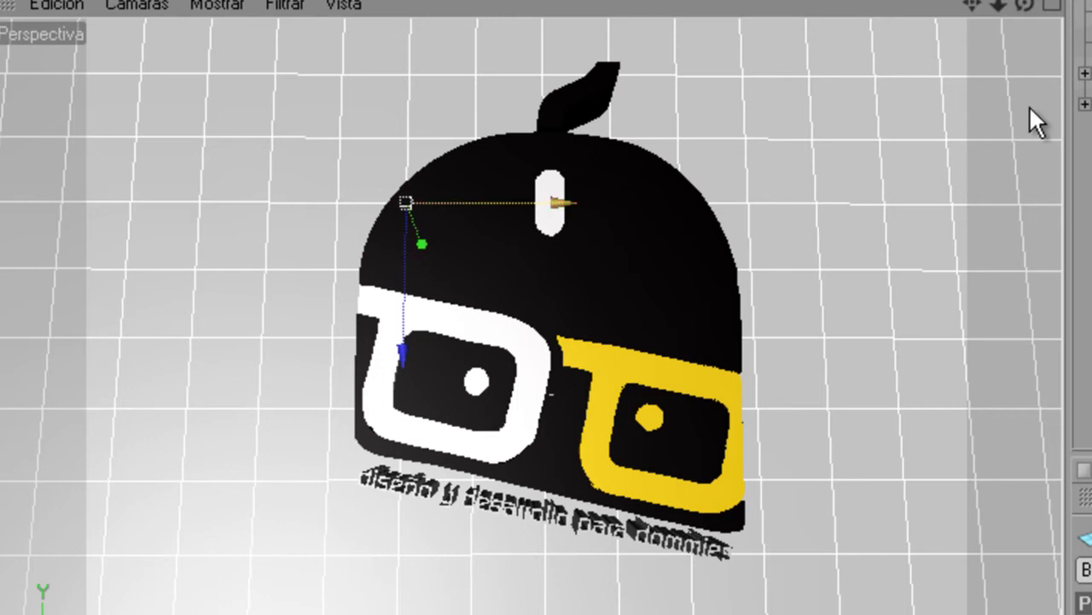
Select the mouse logo and slide it left along X across the backdrop, reframing the Perspectiva view
mouse_move(1029, 109)
mouse_down()
mouse_move(929, 200)
mouse_move(433, 178)
mouse_up()
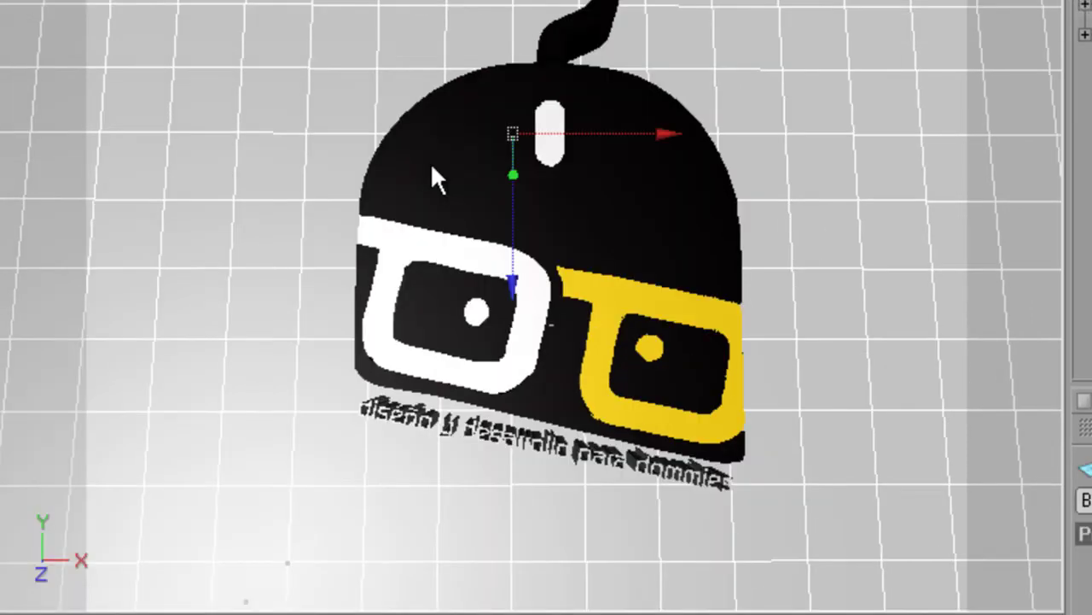
scroll(430, 163, down, 2)
scroll(725, 366, down, 1)
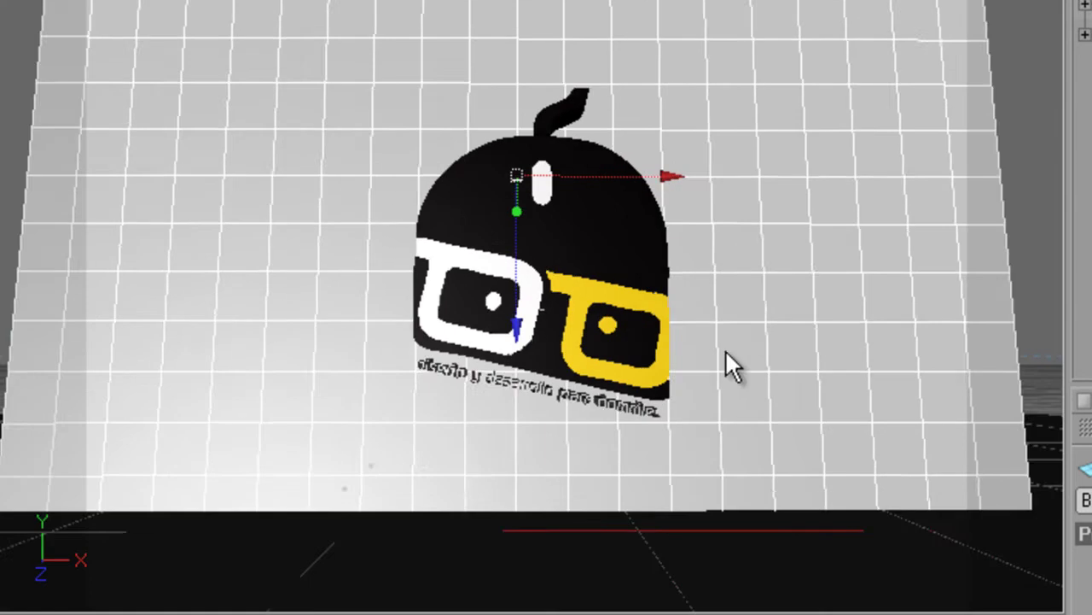
scroll(458, 129, down, 1)
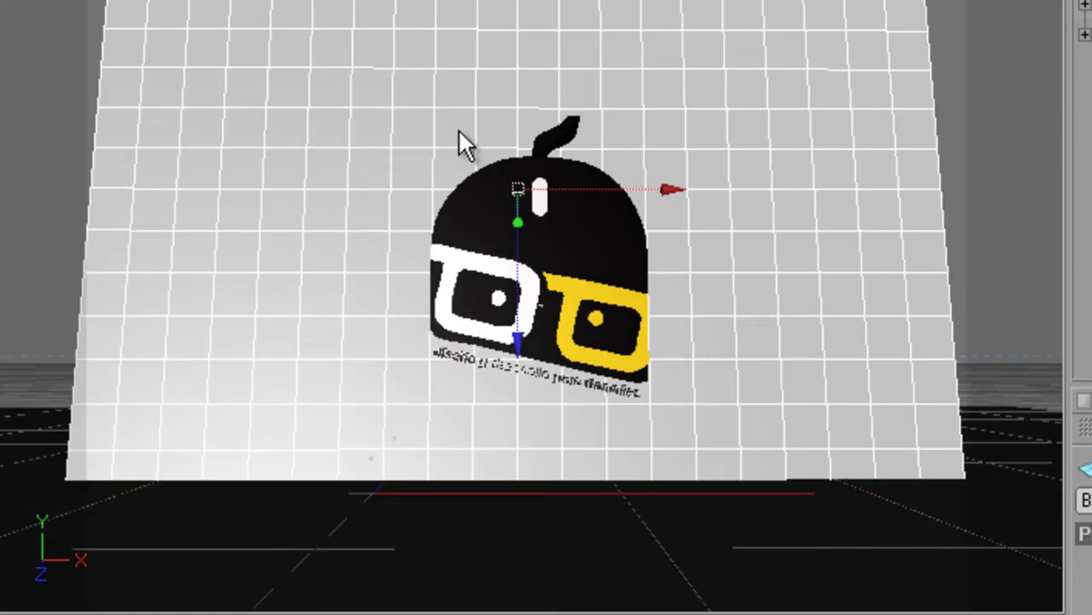
click(779, 101)
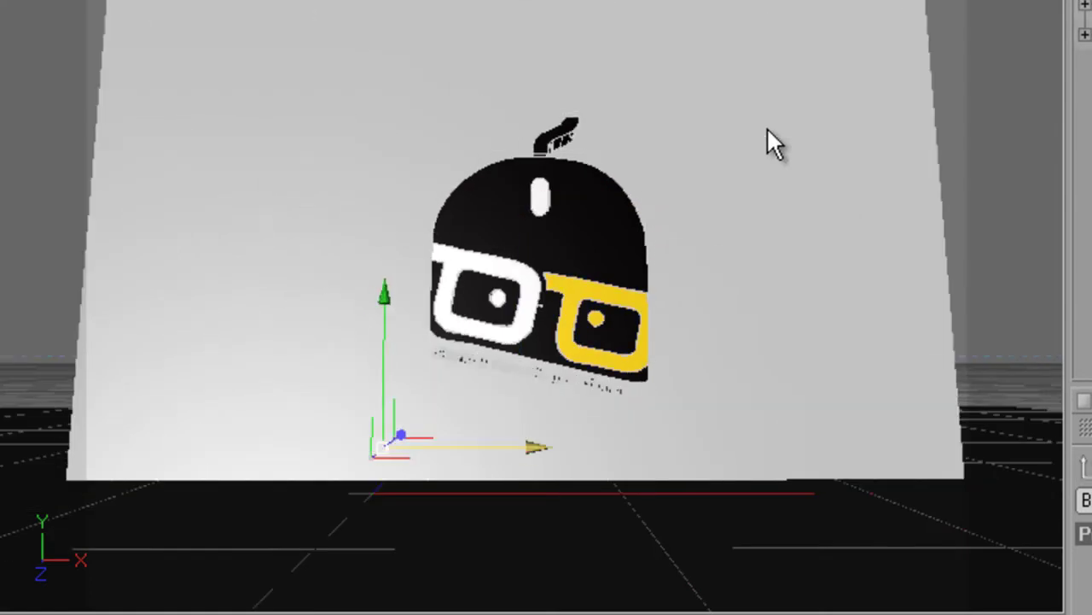
drag(766, 127, 662, 128)
drag(427, 446, 350, 447)
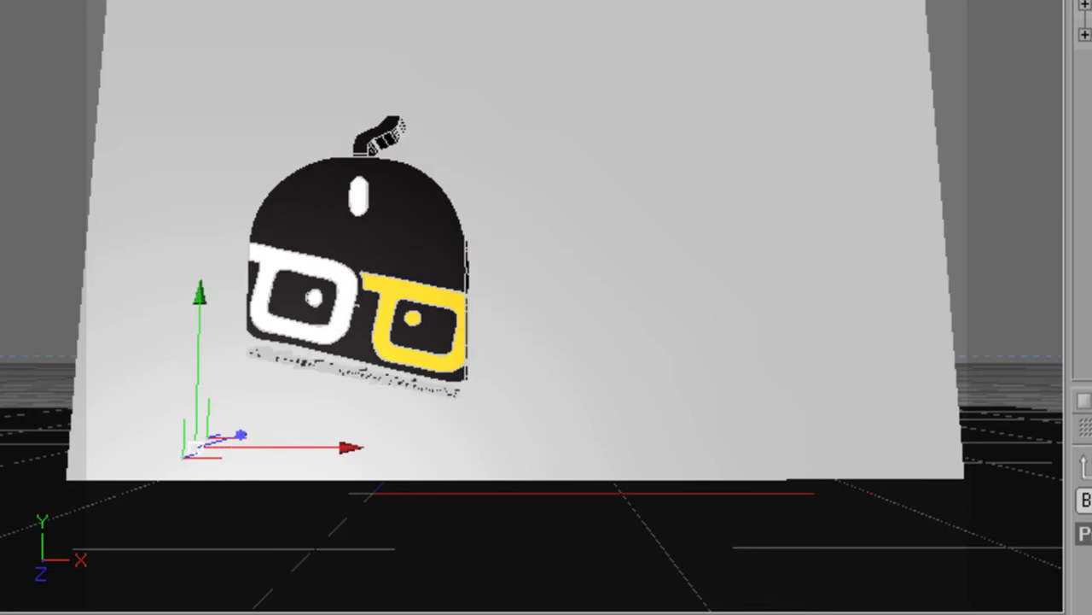
alt+right_drag(526, 452, 713, 354)
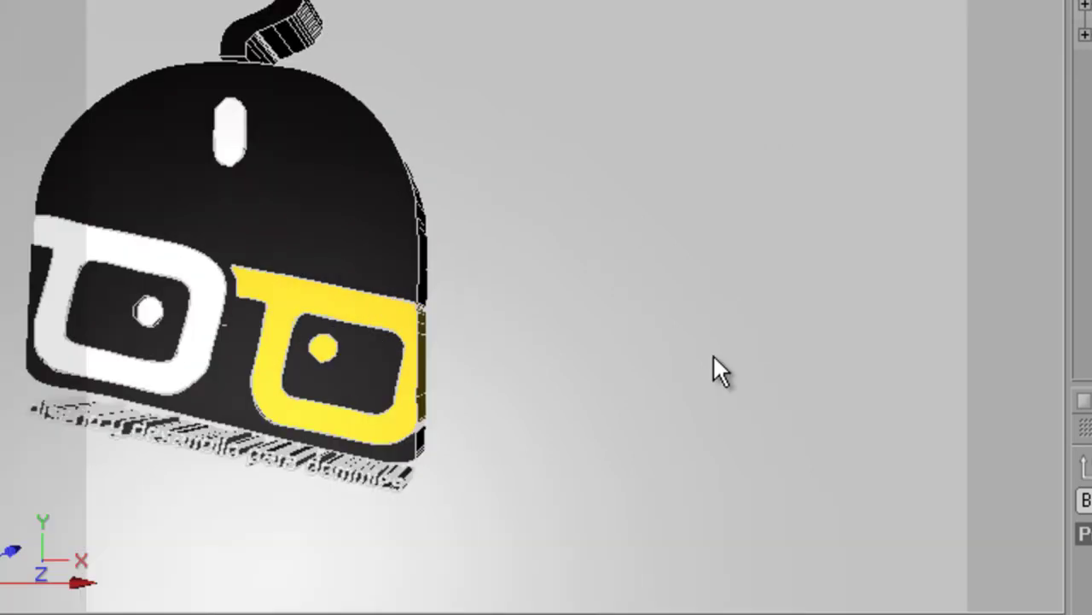
mouse_move(718, 354)
alt+mouse_down()
mouse_move(319, 166)
mouse_move(251, 151)
alt+mouse_up()
scroll(251, 150, up, 2)
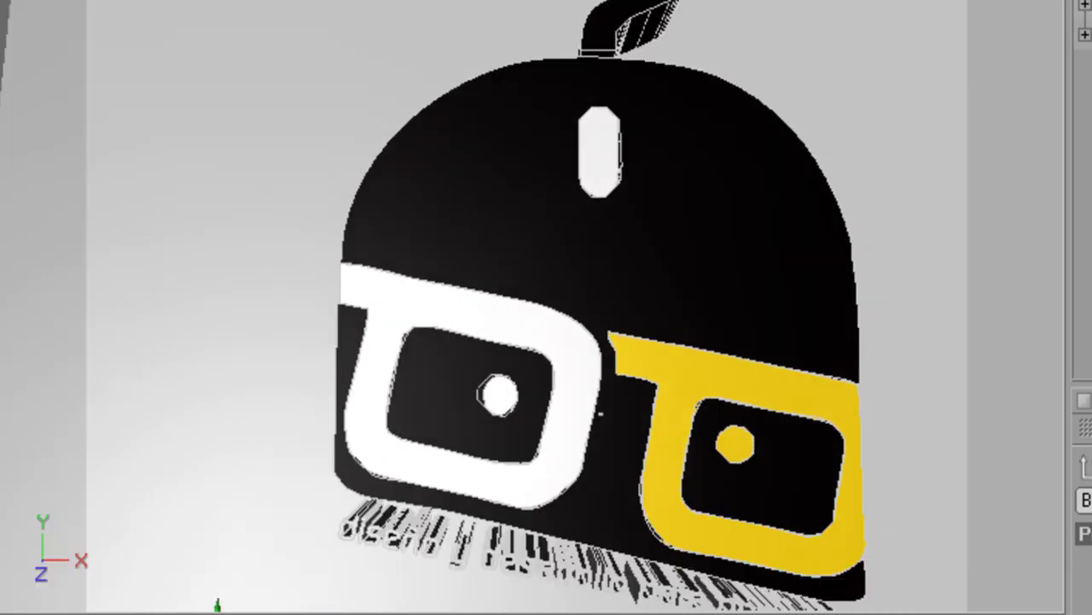
middle_drag(709, 370, 693, 356)
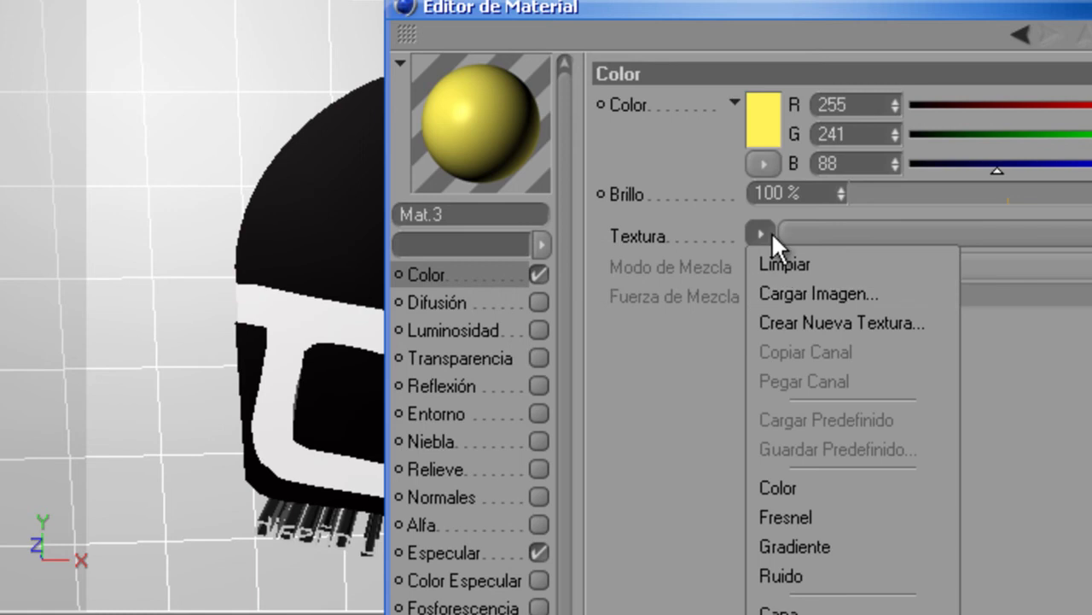
Load Ruido noise as the texture in Mat.3's Color channel
click(781, 575)
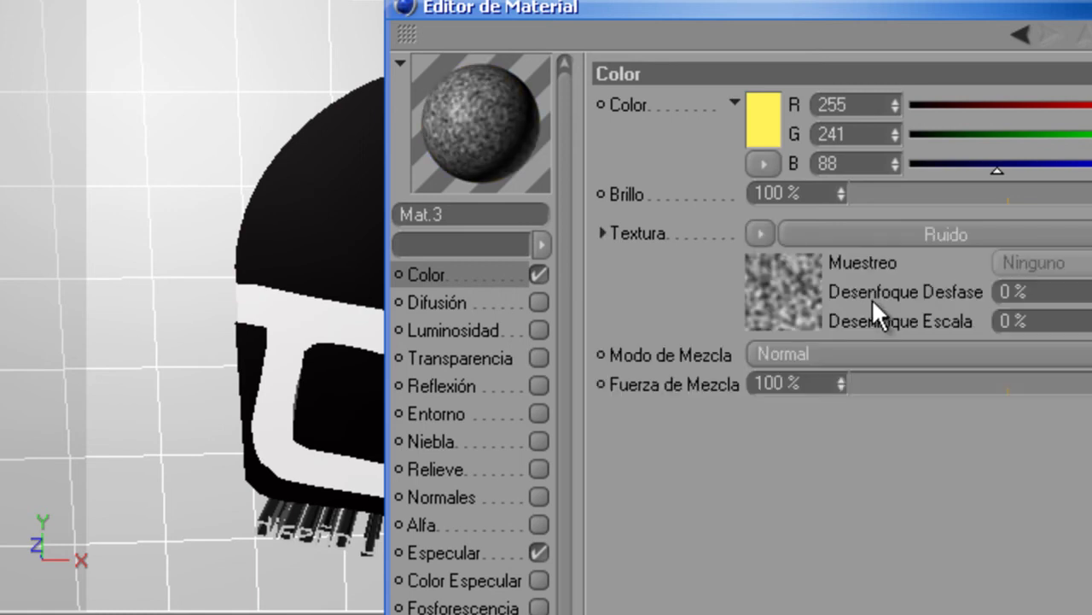